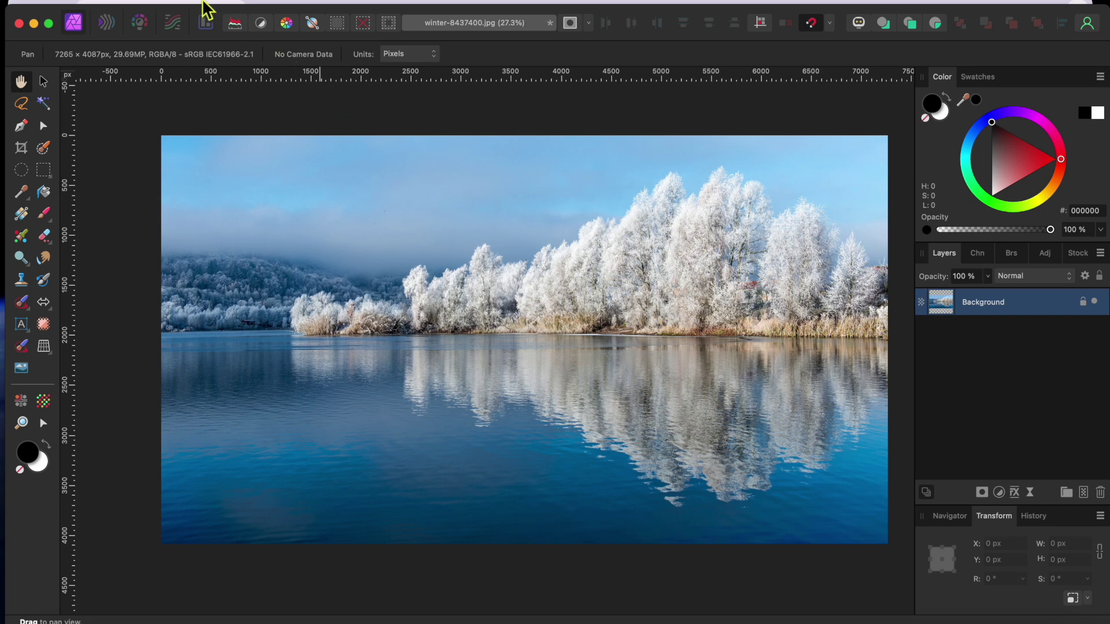
# - Open the File menu over the winter-8437400.jpg lake photo
pyautogui.click(143, 1)
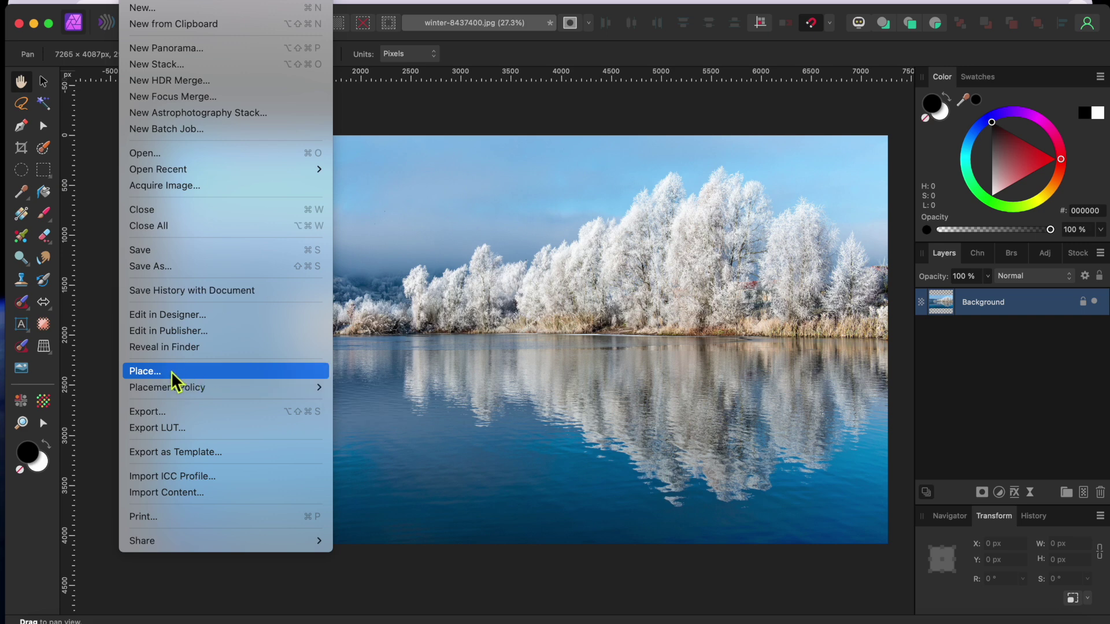
# - Choose piclumen-1736255393880.png from Downloads to place into the lake scene
pyautogui.click(102, 309)
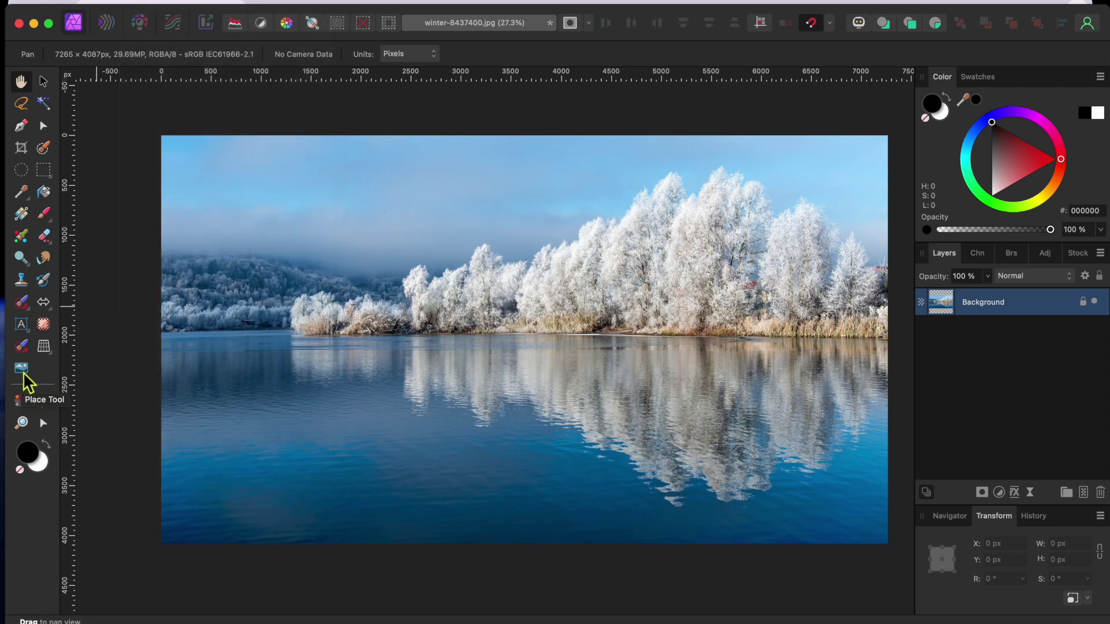
pyautogui.click(23, 372)
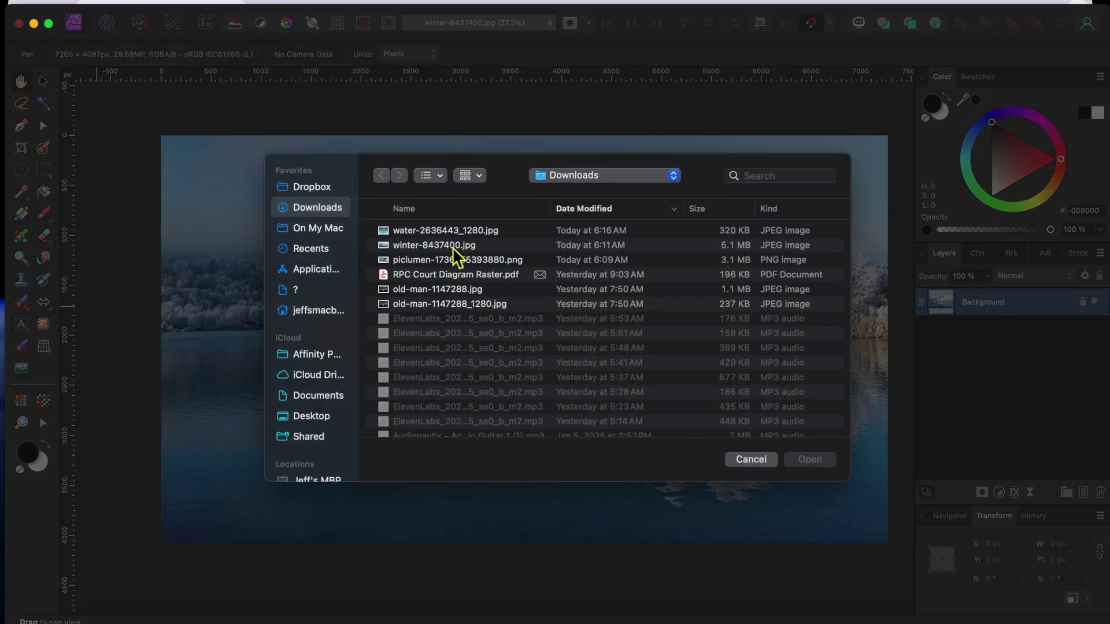
pyautogui.click(454, 262)
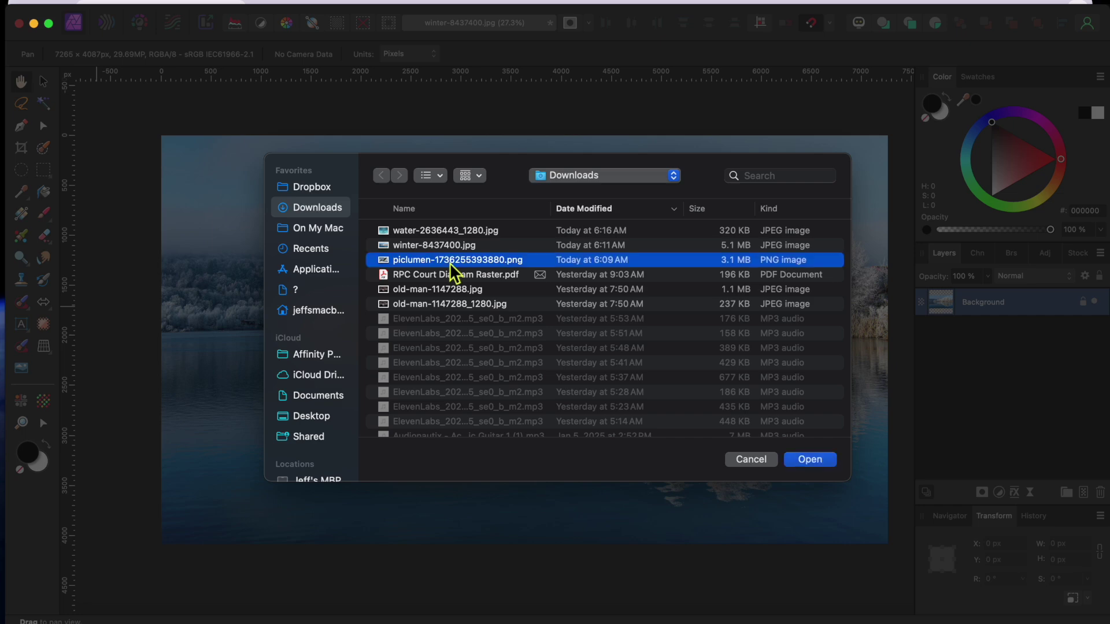
pyautogui.click(815, 461)
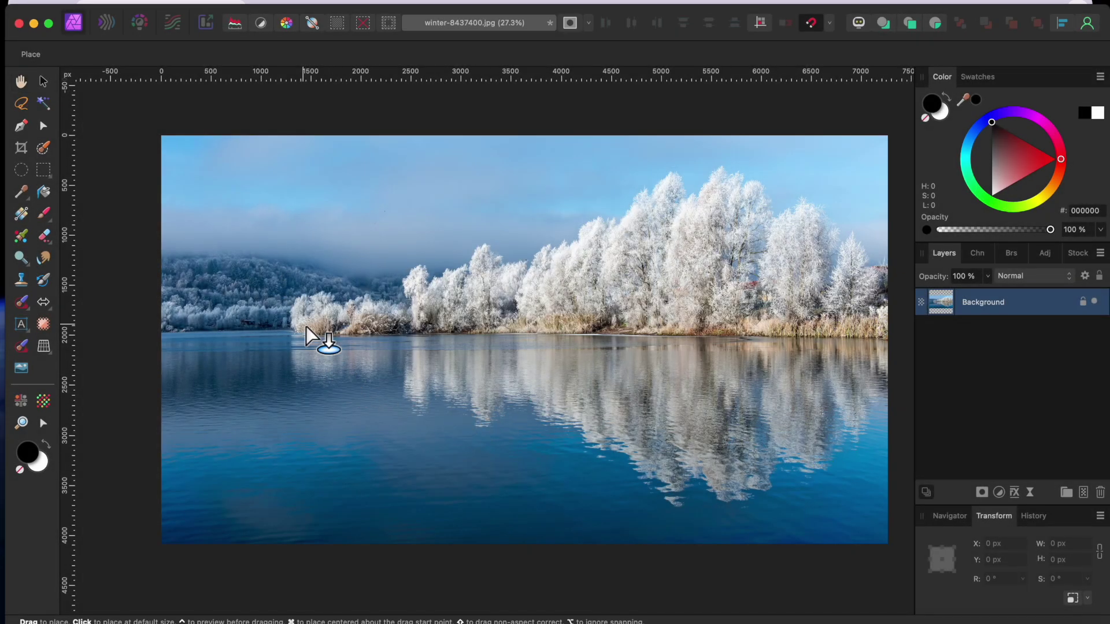
# - Drag the eagle image onto the lake and move it up just below the treeline
pyautogui.moveTo(318, 334); pyautogui.dragTo(578, 442)
pyautogui.moveTo(460, 396); pyautogui.dragTo(454, 374)
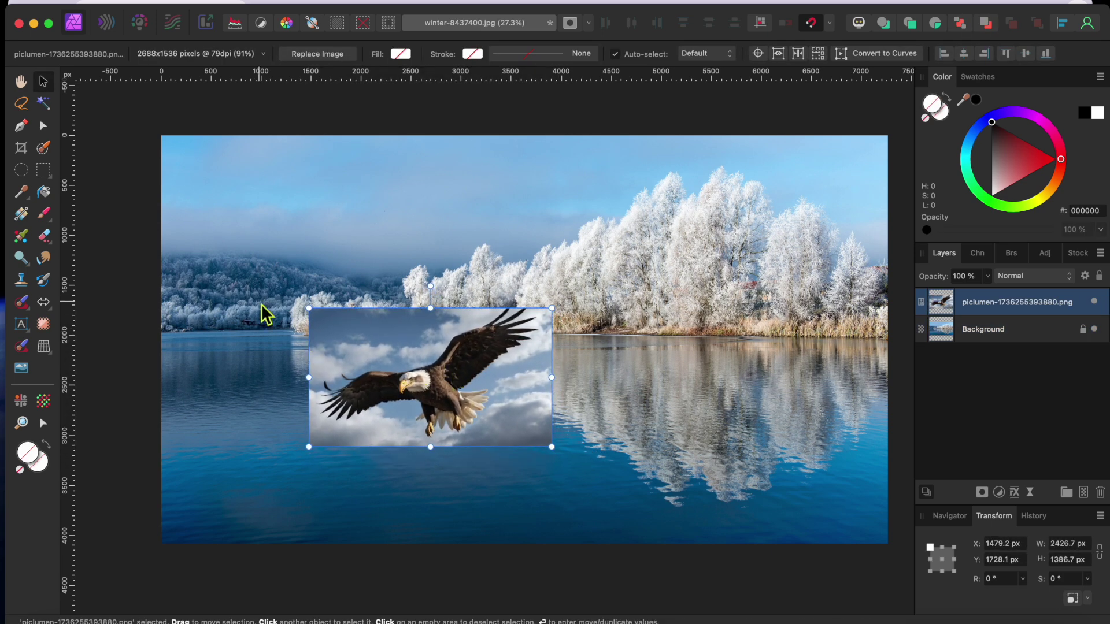
pyautogui.click(42, 148)
# - Paint a selection over the eagle's body and left wing with an enlarged selection brush
pyautogui.scroll(6, 413, 390)
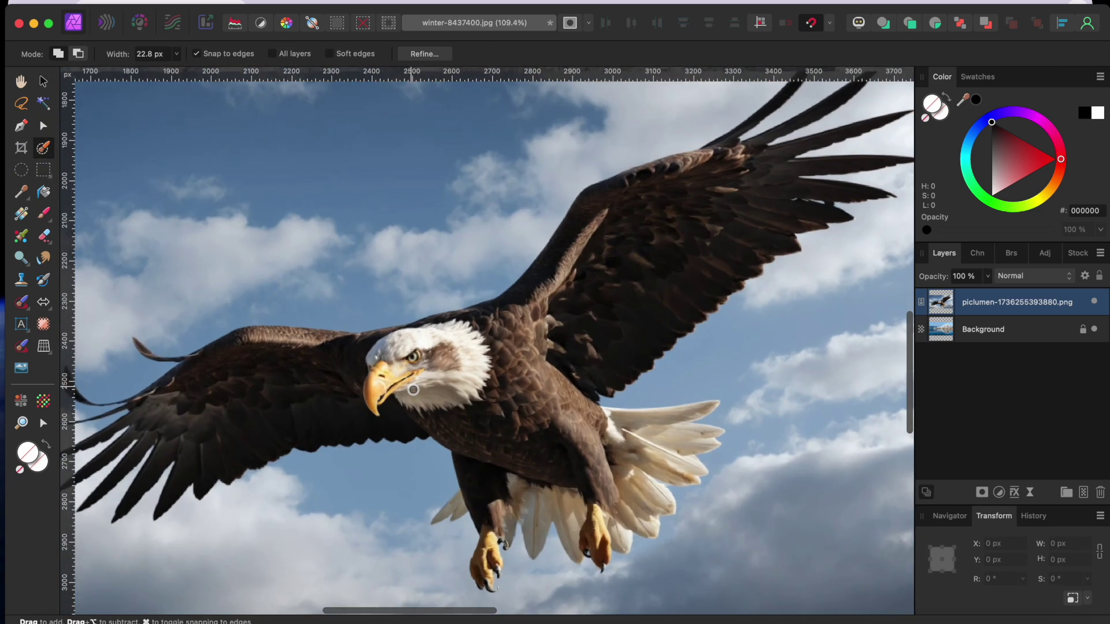
pyautogui.scroll(-2, 412, 390)
pyautogui.hscroll(-2, 413, 390)
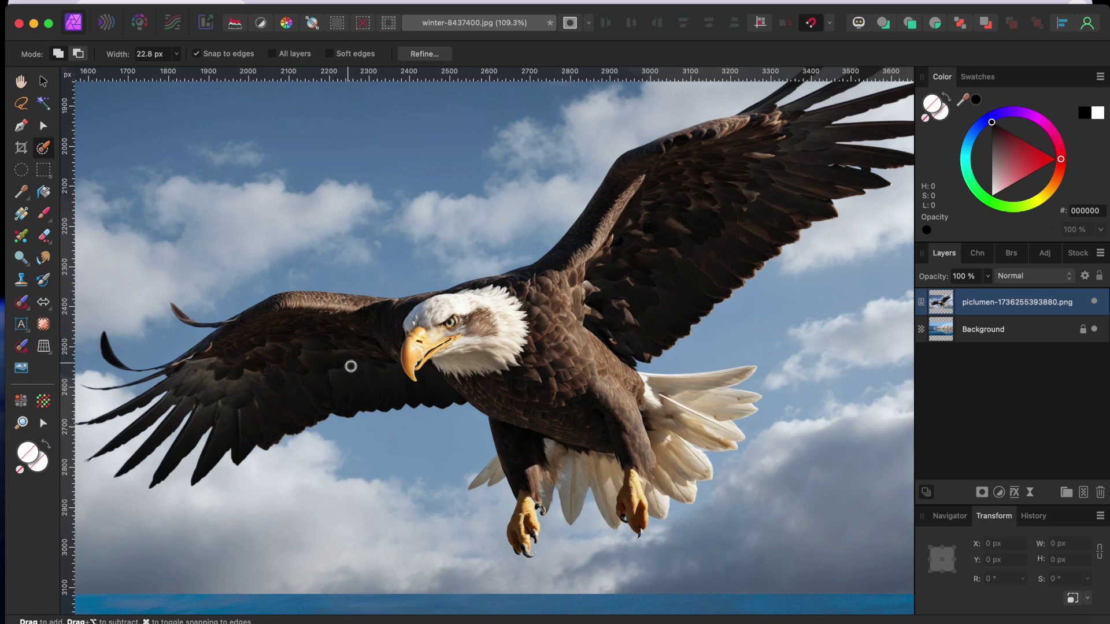
pyautogui.press(']')
pyautogui.moveTo(282, 384)
pyautogui.mouseDown()
pyautogui.moveTo(478, 369)
pyautogui.moveTo(310, 321)
pyautogui.moveTo(547, 354)
pyautogui.moveTo(600, 480)
pyautogui.moveTo(538, 463)
pyautogui.moveTo(513, 474)
pyautogui.moveTo(651, 457)
pyautogui.moveTo(679, 408)
pyautogui.moveTo(586, 321)
pyautogui.moveTo(704, 192)
pyautogui.mouseUp()
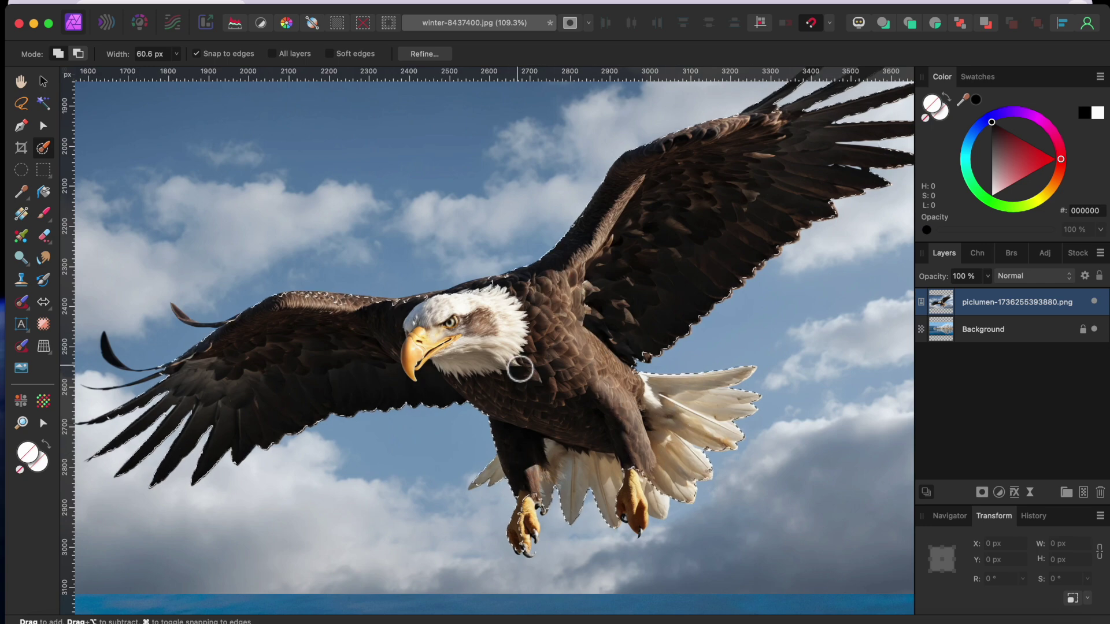
# - With a smaller brush, add the thin curled feather tips and trim stray sky between them
pyautogui.press('[')
pyautogui.press('[')
pyautogui.press('[')
pyautogui.press('[')
pyautogui.press('[')
pyautogui.moveTo(188, 319); pyautogui.dragTo(127, 317)
pyautogui.moveTo(115, 363); pyautogui.dragTo(191, 335)
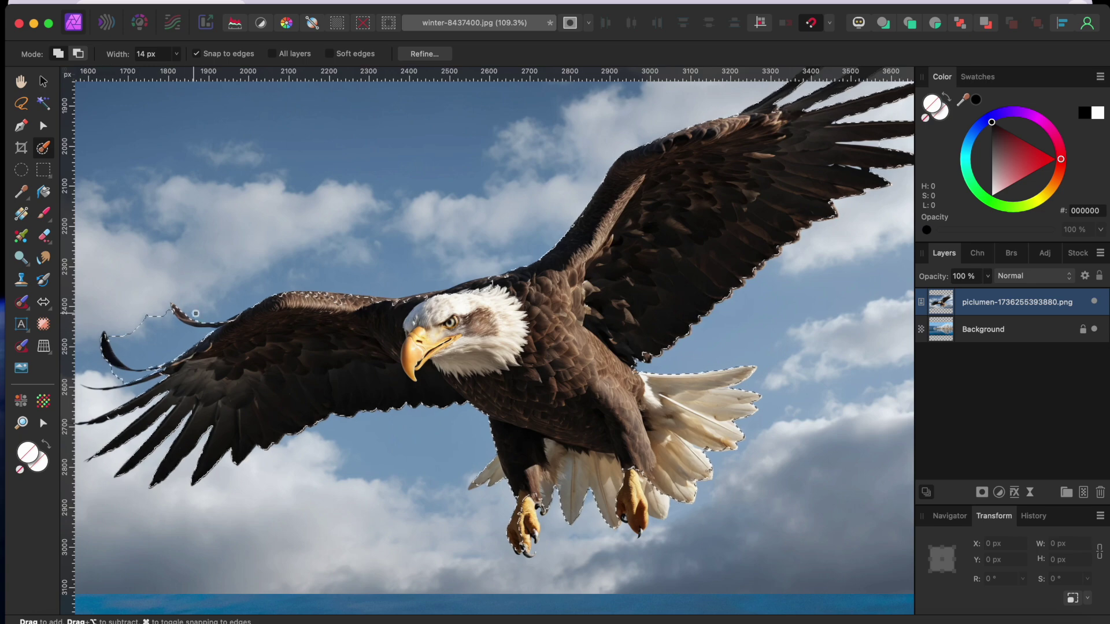
pyautogui.moveTo(207, 270); pyautogui.dragTo(152, 346)
pyautogui.moveTo(115, 393); pyautogui.dragTo(123, 374)
pyautogui.scroll(3, 715, 401)
pyautogui.hscroll(3, 716, 402)
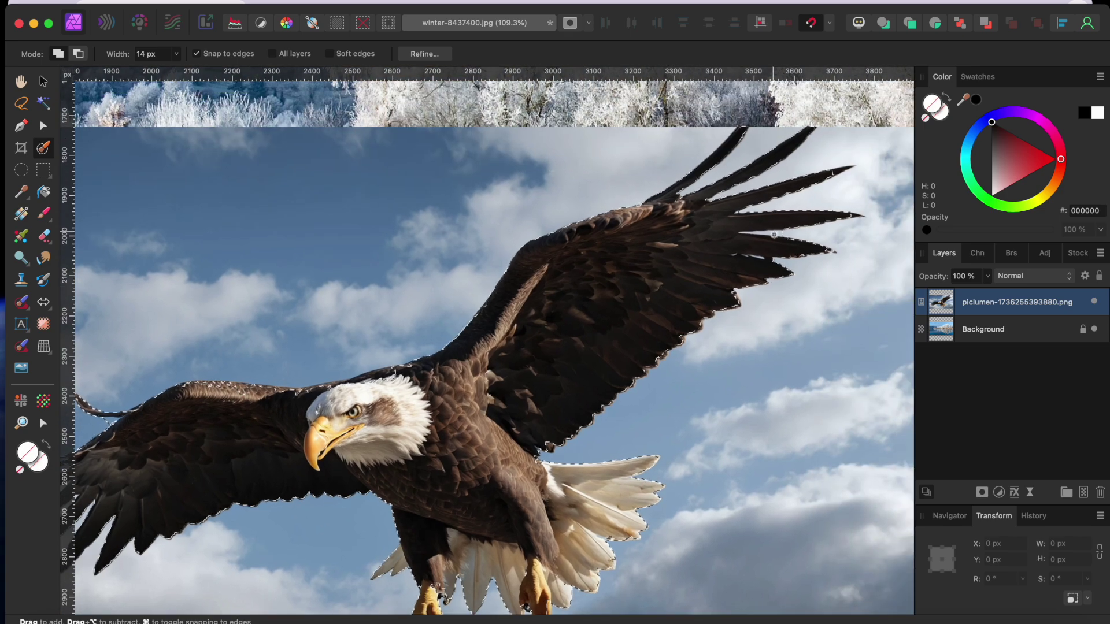
pyautogui.scroll(-3, 776, 233)
# - Refine the eagle selection with a White matte preview and New layer with mask output, then apply
pyautogui.click(425, 53)
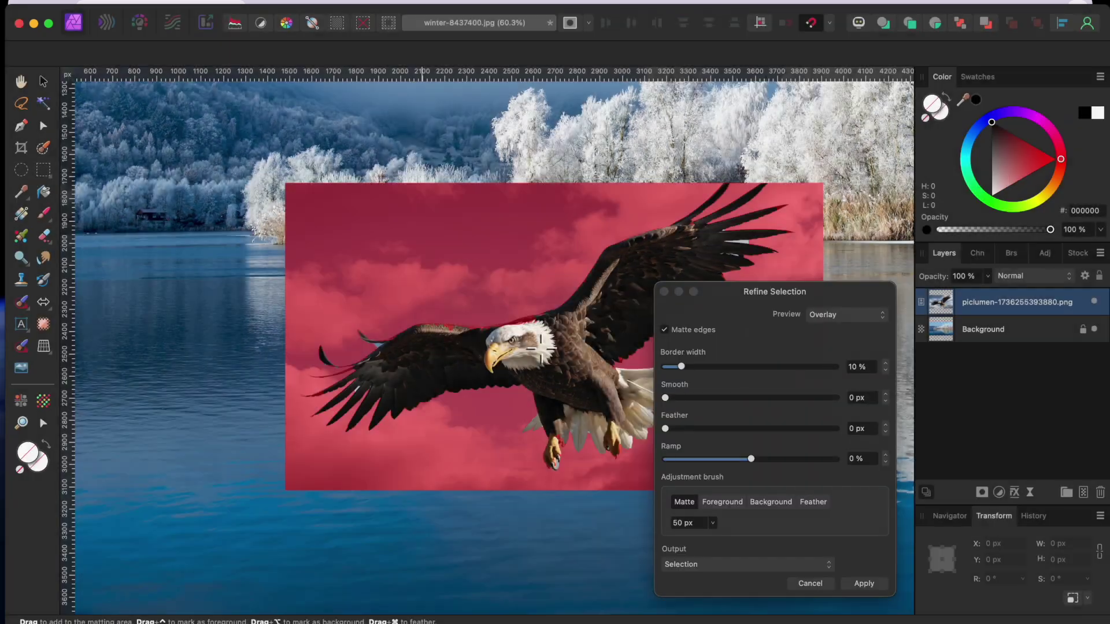
pyautogui.hscroll(2, 540, 346)
pyautogui.scroll(-1, 540, 347)
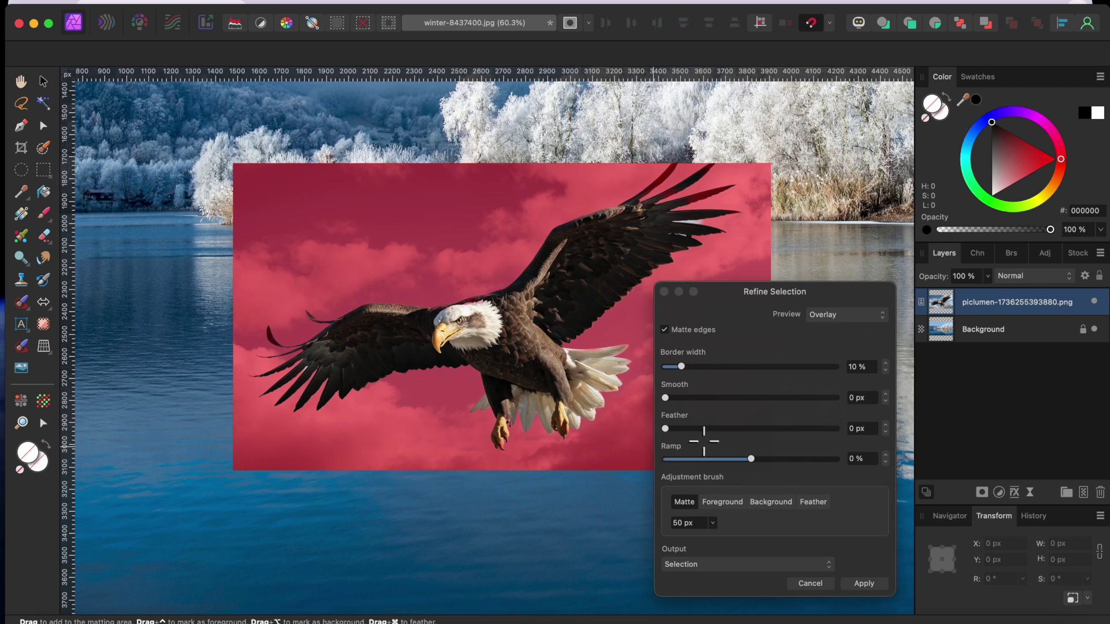
pyautogui.click(848, 315)
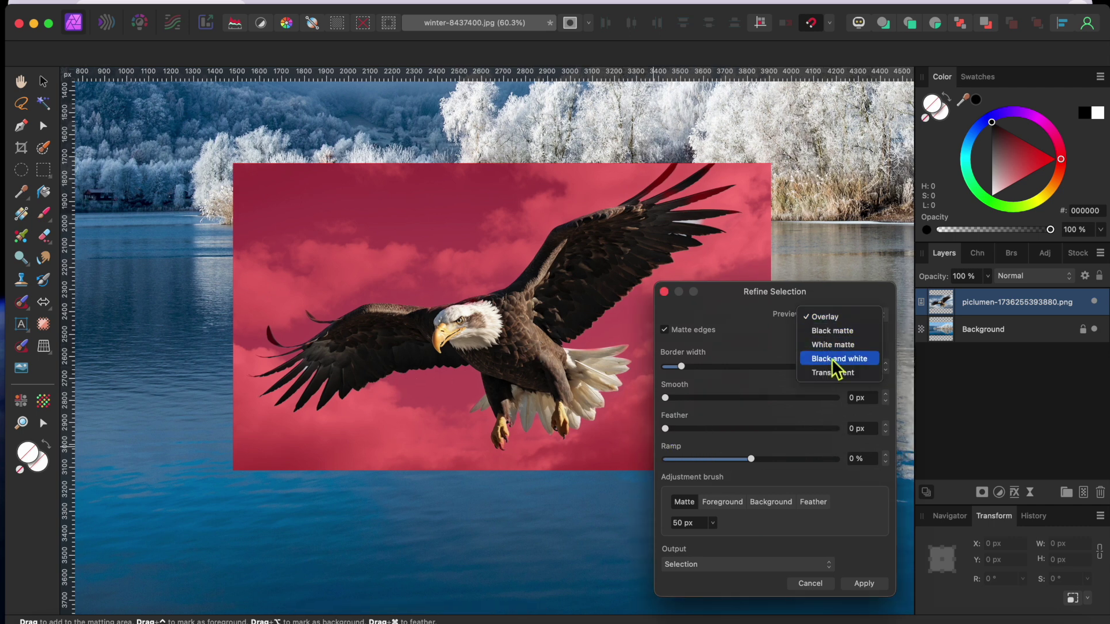
pyautogui.click(841, 347)
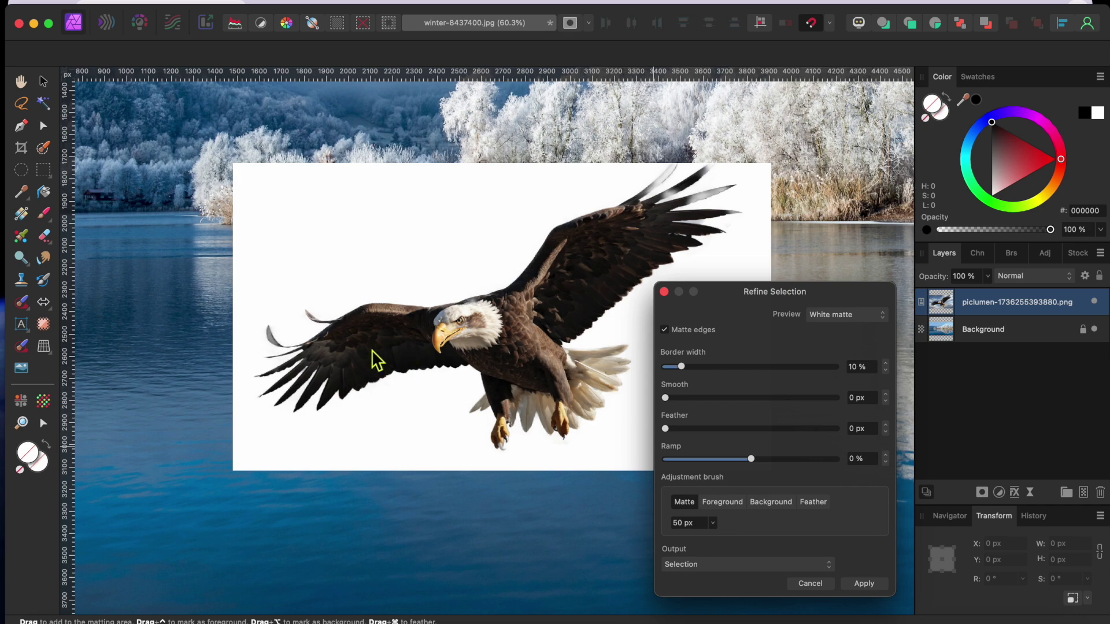
pyautogui.scroll(2, 376, 359)
pyautogui.hscroll(5, 376, 359)
pyautogui.scroll(1, 376, 360)
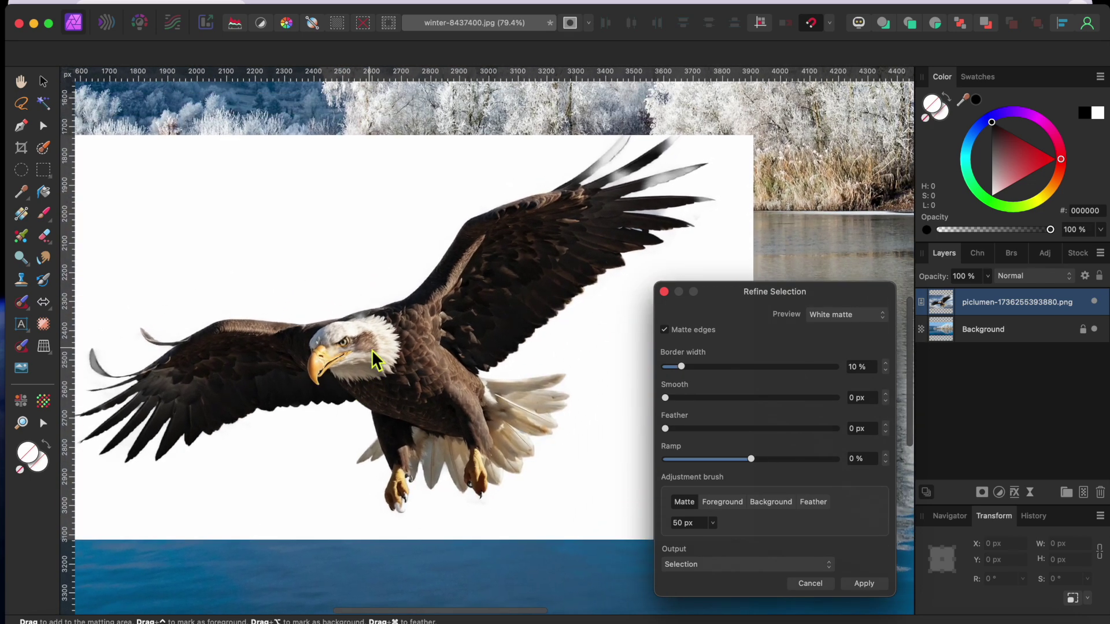
pyautogui.scroll(-2, 376, 359)
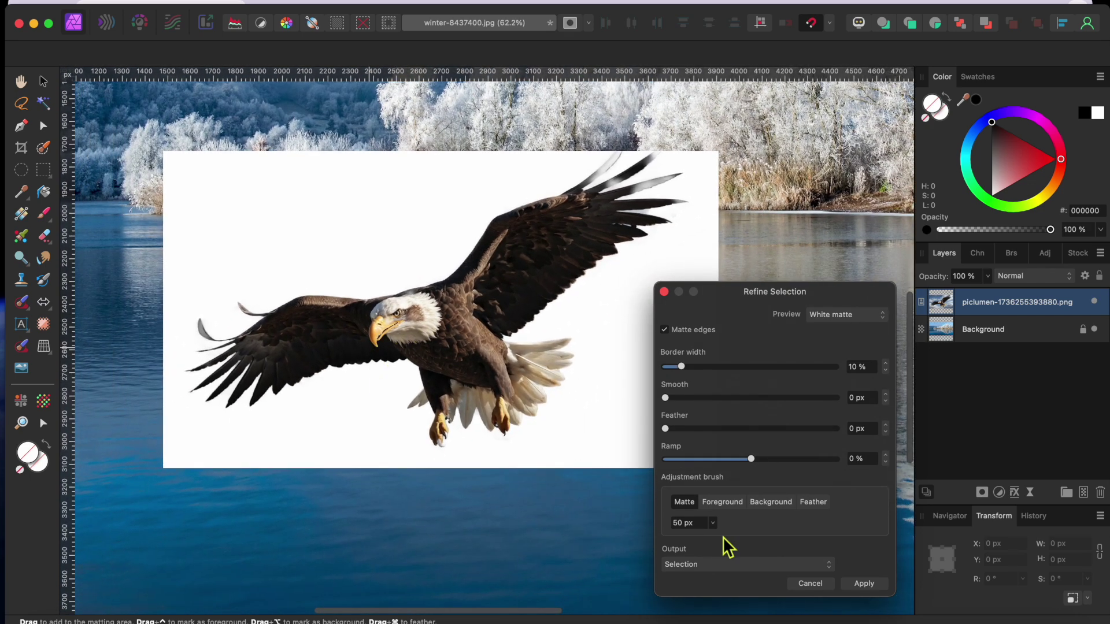
pyautogui.click(735, 565)
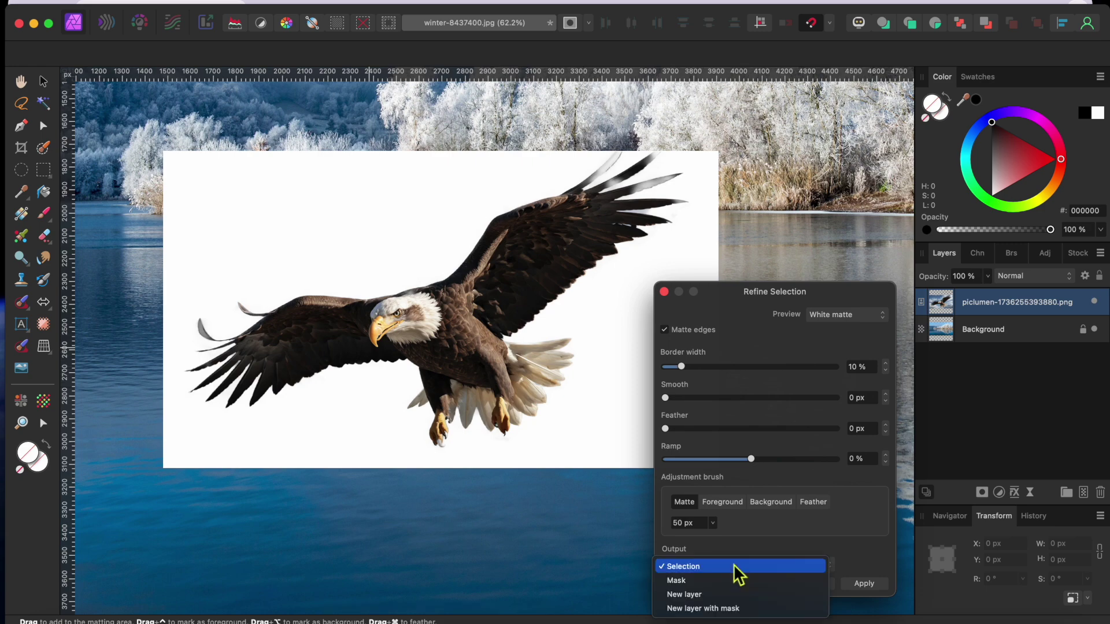
pyautogui.click(706, 608)
pyautogui.click(865, 585)
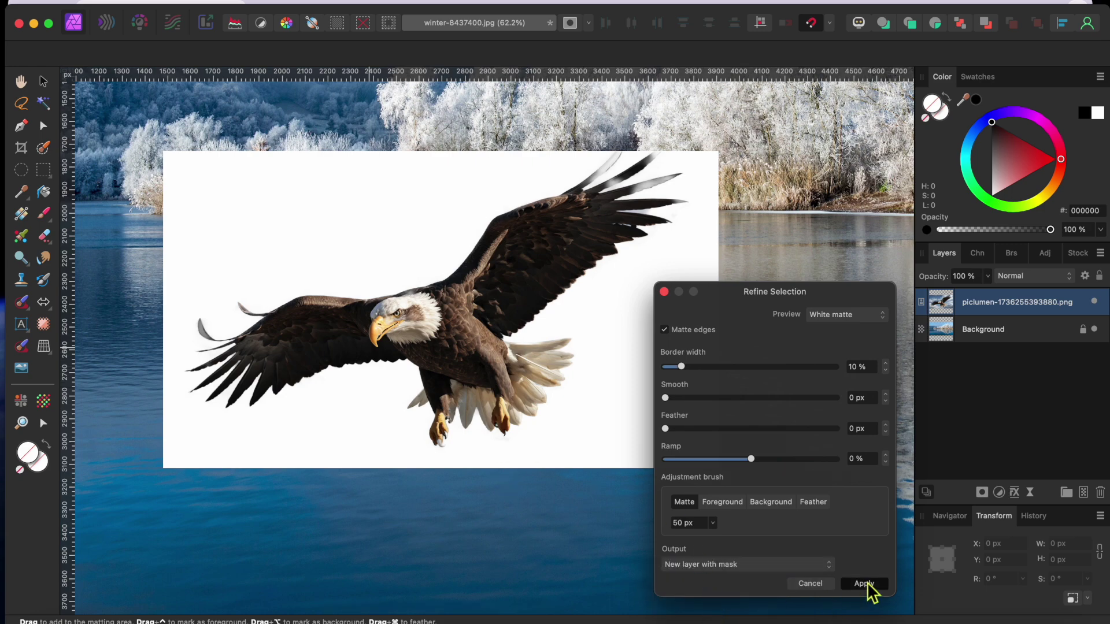
# - Shrink the cut-out eagle to about 1943.5 × 1110.6 px and move it up-left over the lake
pyautogui.scroll(-3, 547, 430)
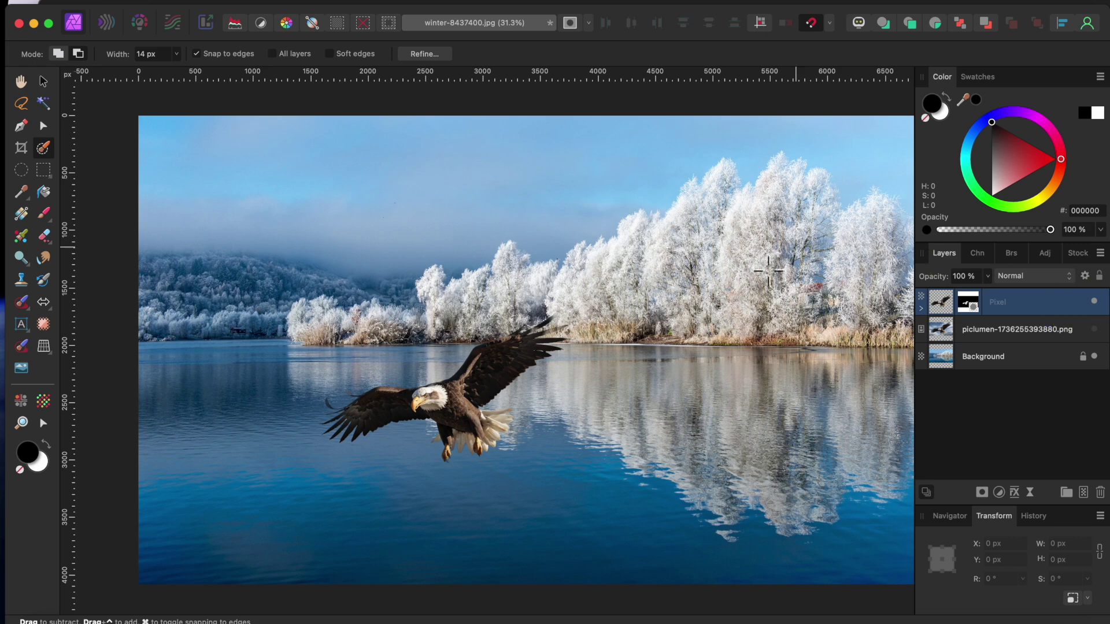
pyautogui.click(44, 82)
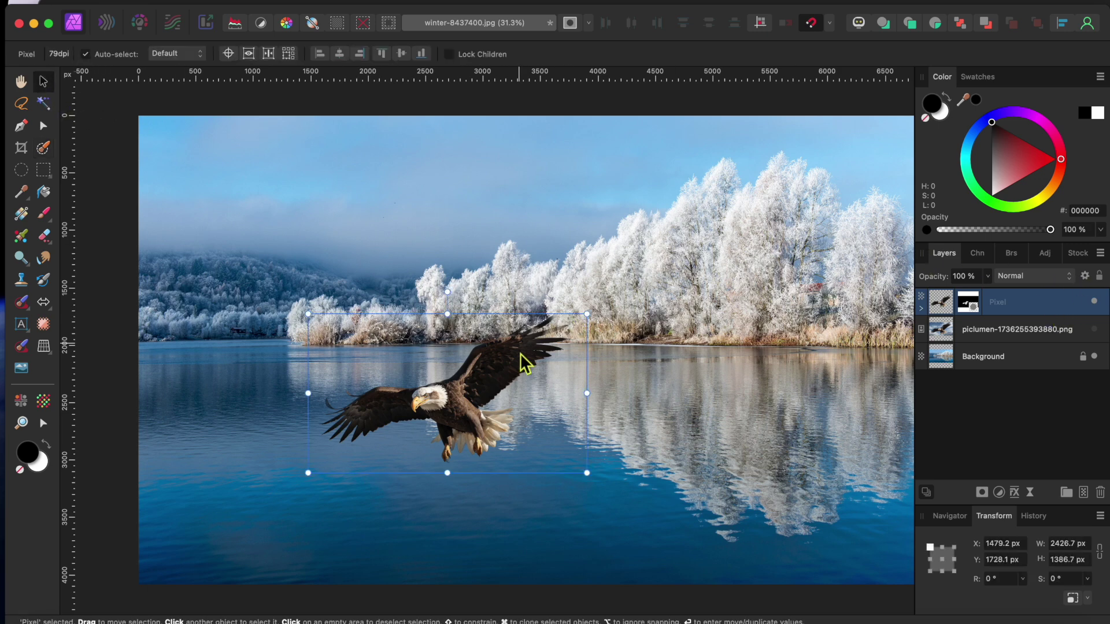
pyautogui.moveTo(586, 314); pyautogui.dragTo(571, 323)
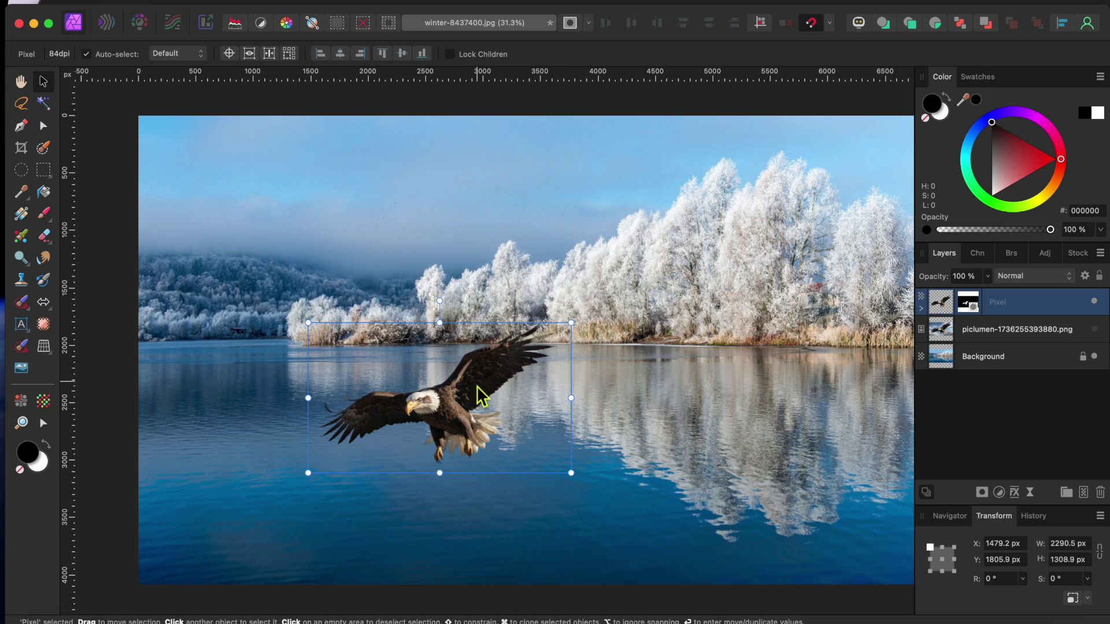
pyautogui.moveTo(460, 421); pyautogui.dragTo(454, 405)
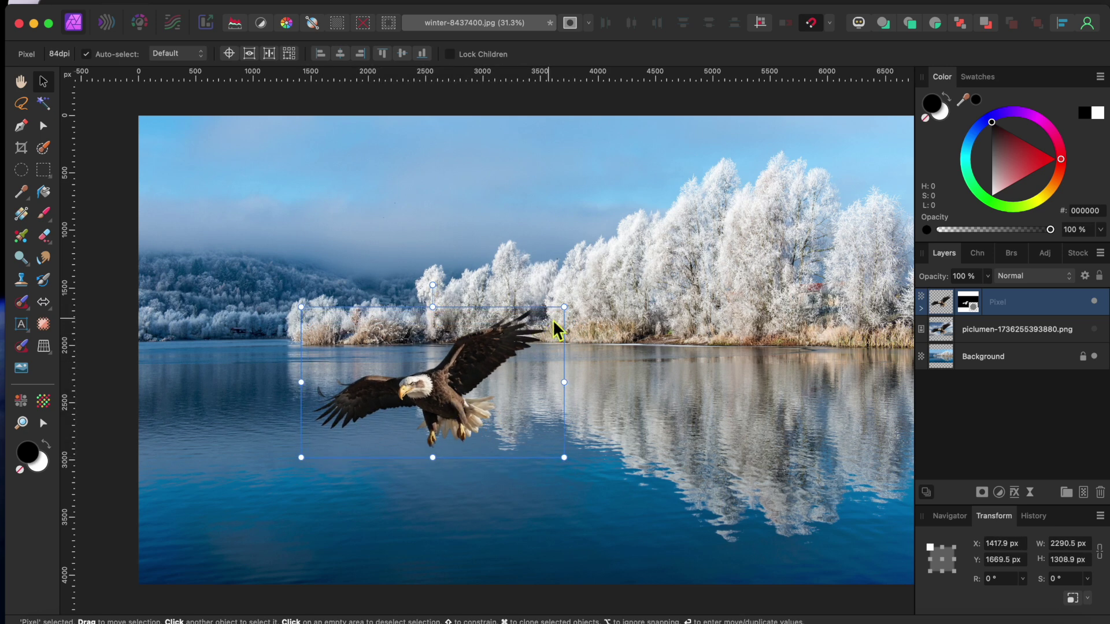
pyautogui.moveTo(567, 311); pyautogui.dragTo(527, 328)
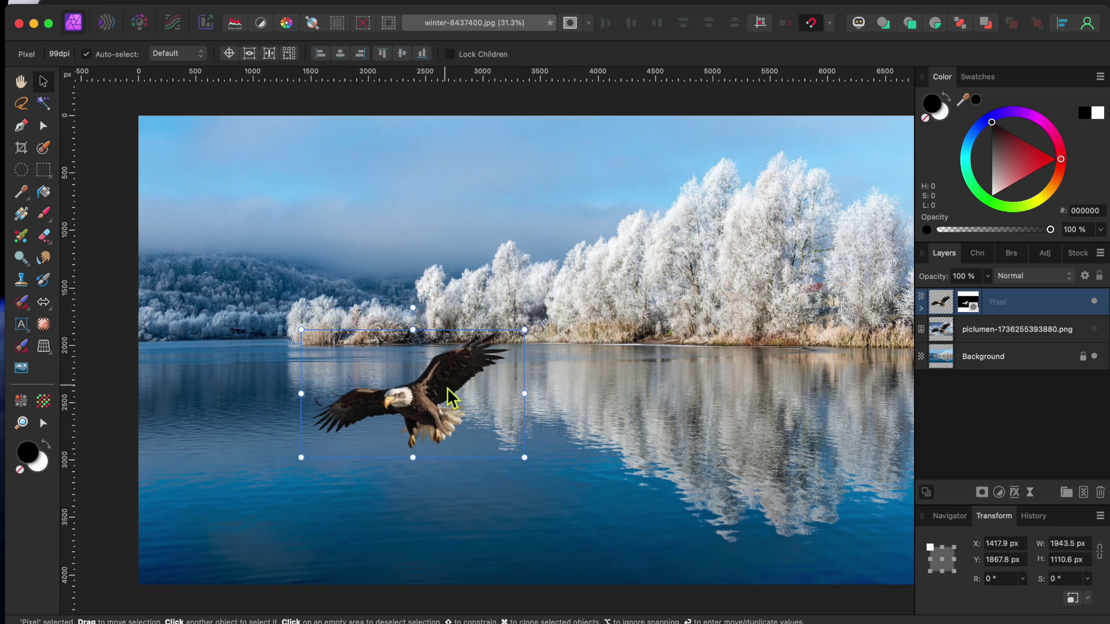
pyautogui.moveTo(448, 383); pyautogui.dragTo(447, 383)
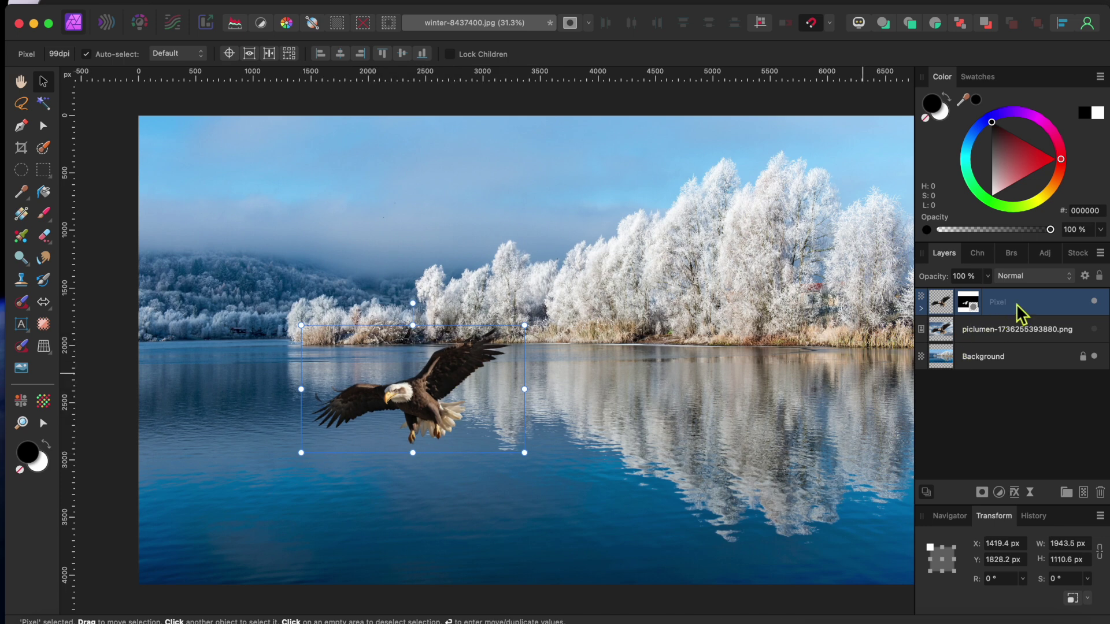
# - Duplicate the eagle layer and flip the copy vertically
pyautogui.press('super+j')
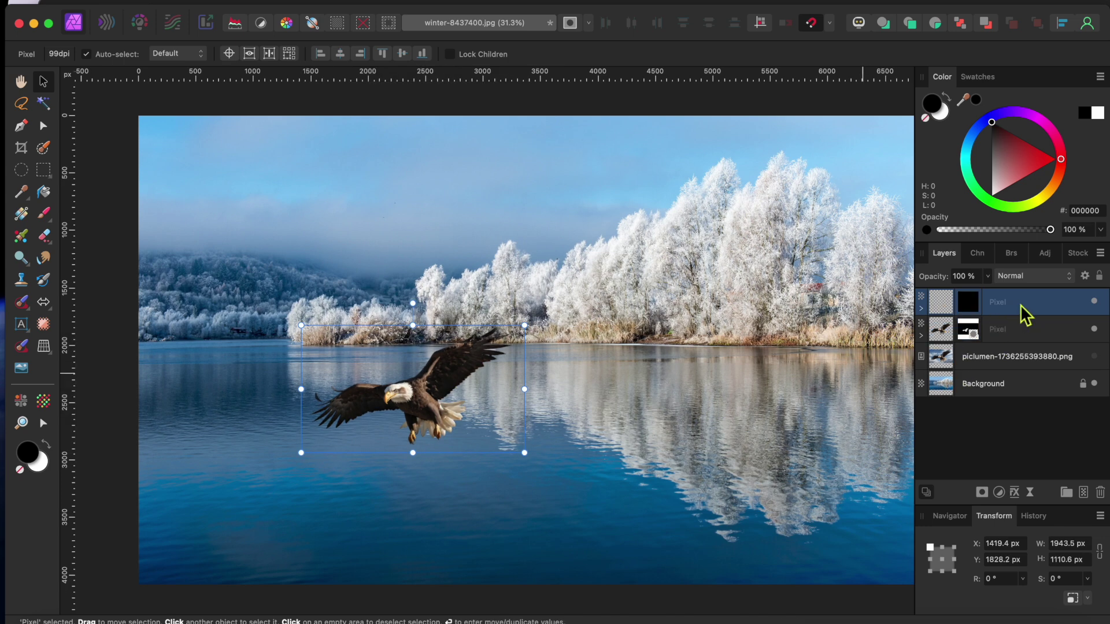
pyautogui.click(1008, 332)
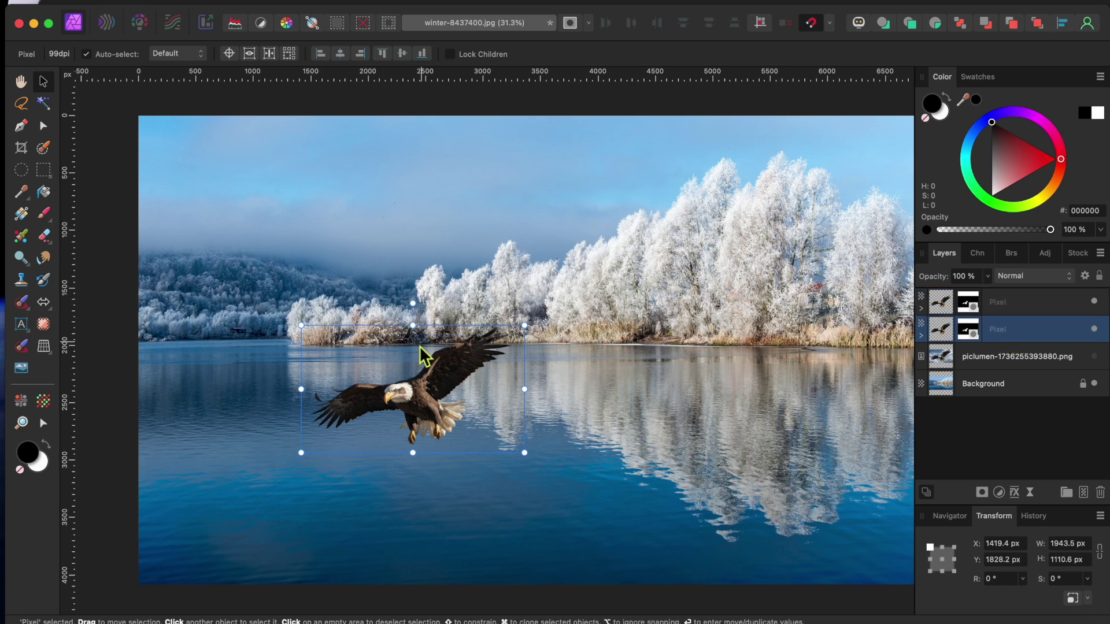
pyautogui.rightClick(442, 380)
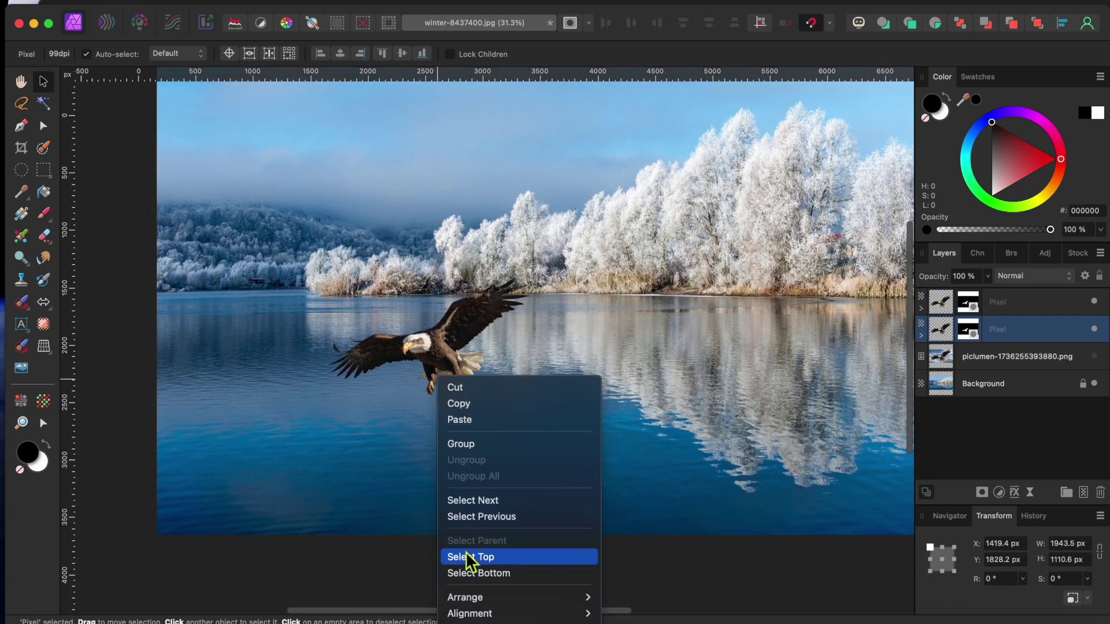
pyautogui.scroll(-3, 466, 551)
pyautogui.scroll(-4, 518, 481)
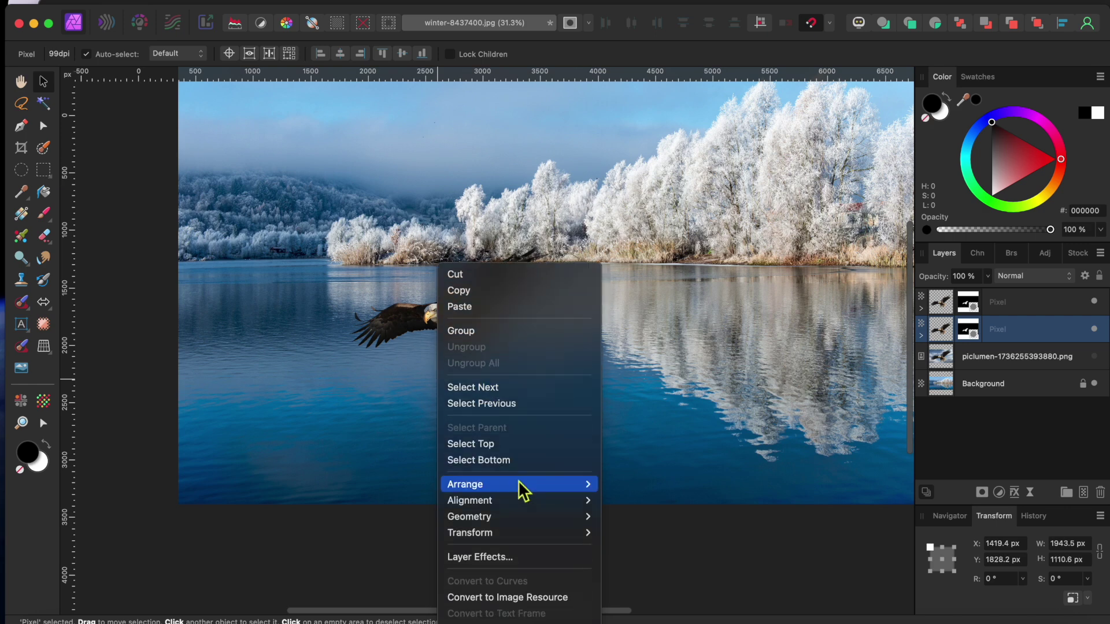
pyautogui.moveTo(508, 469)
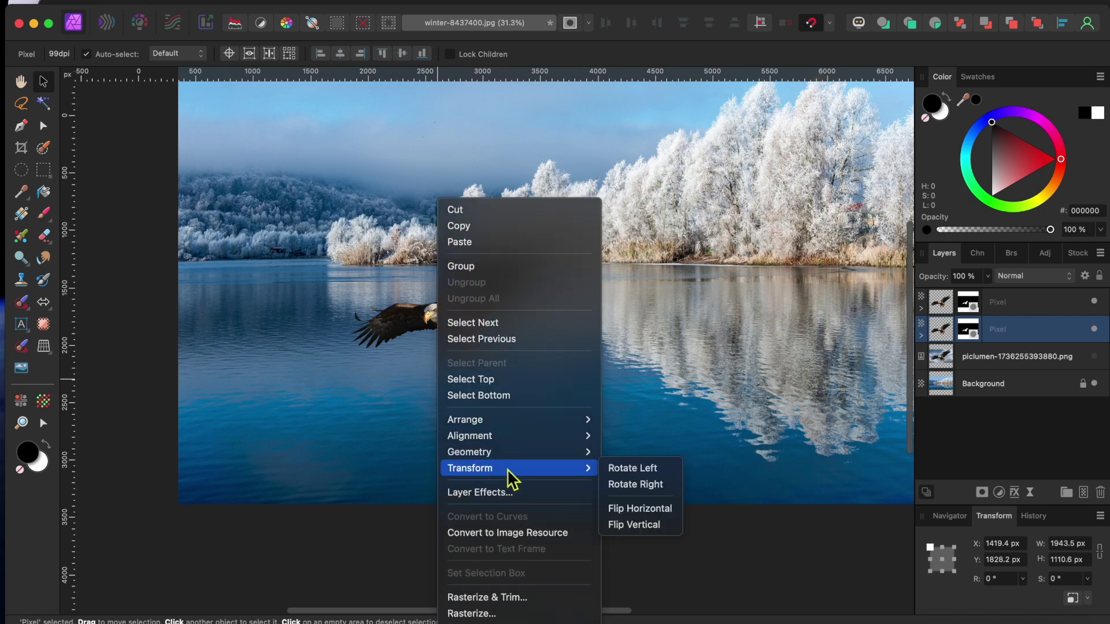
pyautogui.click(636, 523)
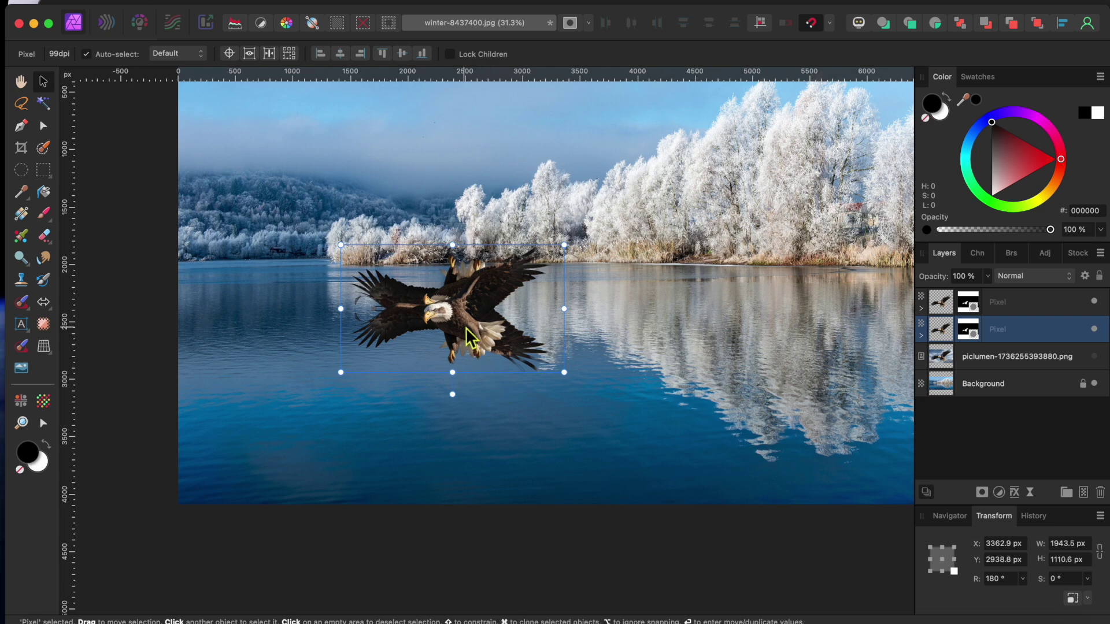
# - Move the flipped copy down below the original eagle as its water reflection
pyautogui.moveTo(465, 322); pyautogui.dragTo(466, 431)
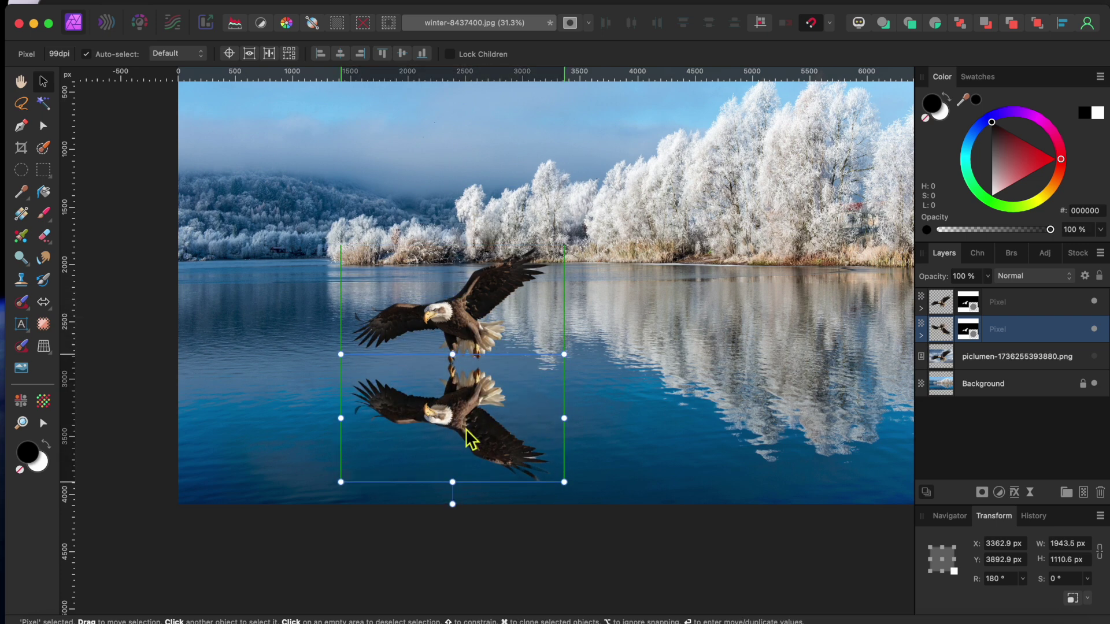
pyautogui.scroll(3, 521, 387)
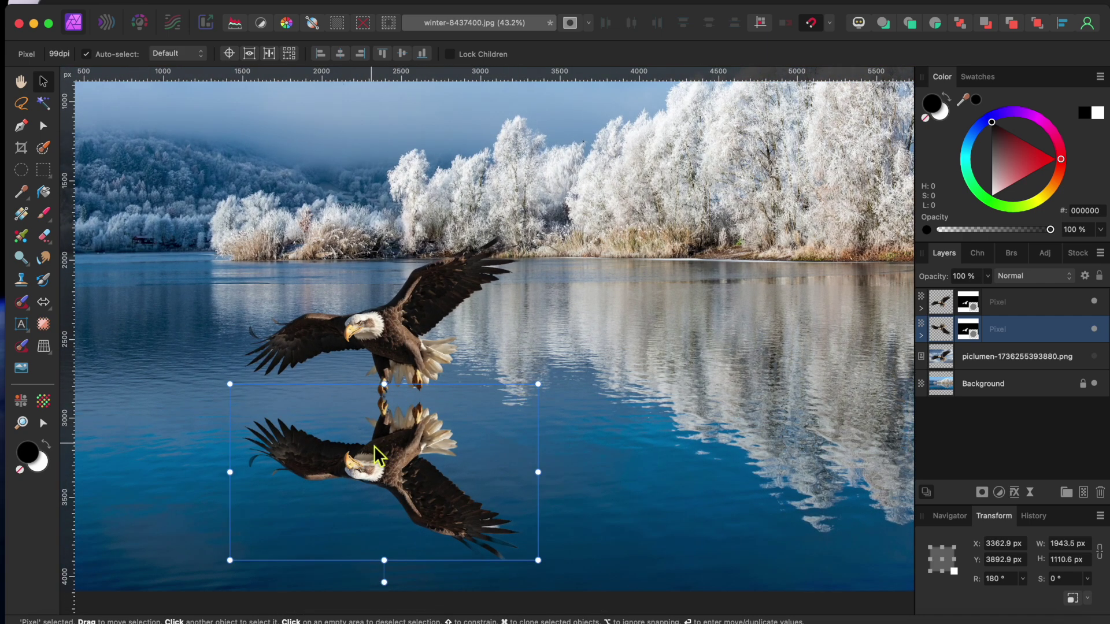
pyautogui.click(1028, 277)
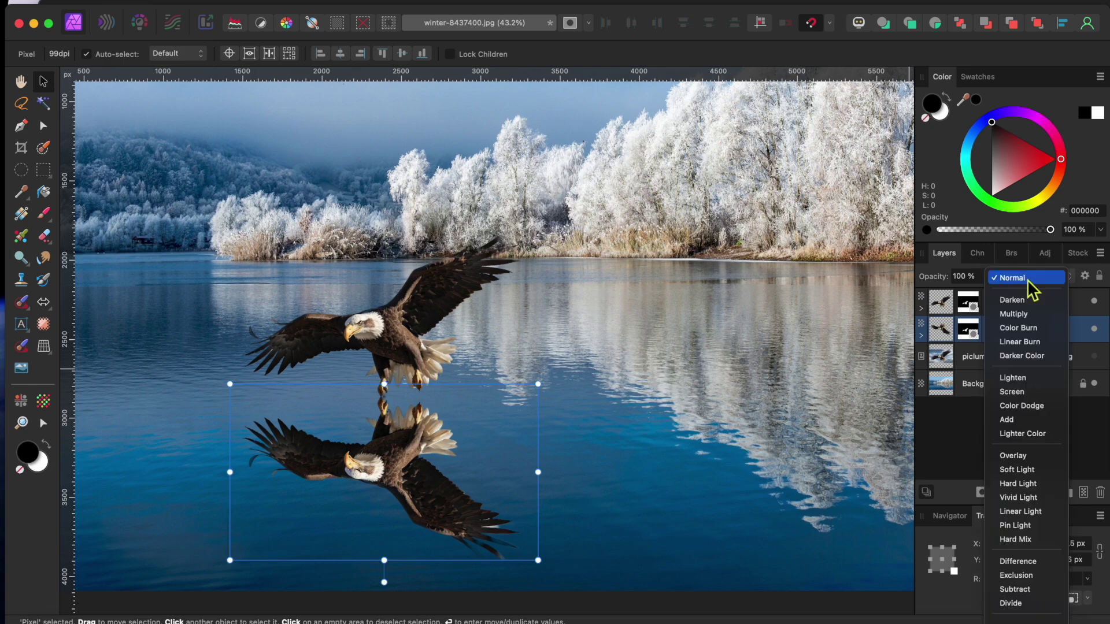
# - Set the reflection layer to Soft Light and move the piclumen layer below Background
pyautogui.click(1017, 470)
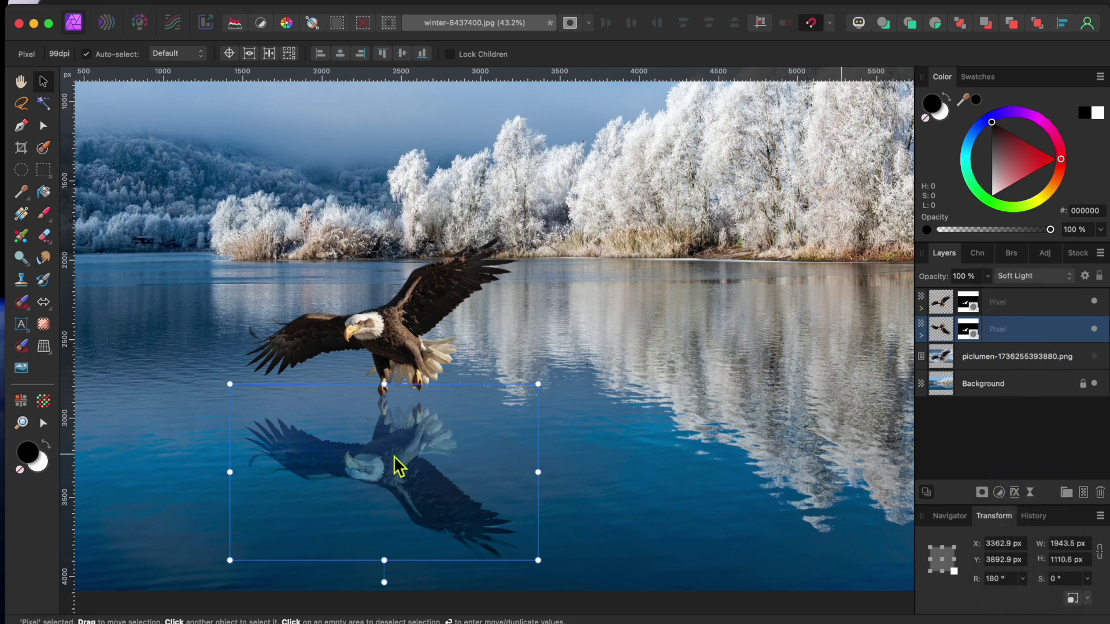
pyautogui.scroll(5, 358, 466)
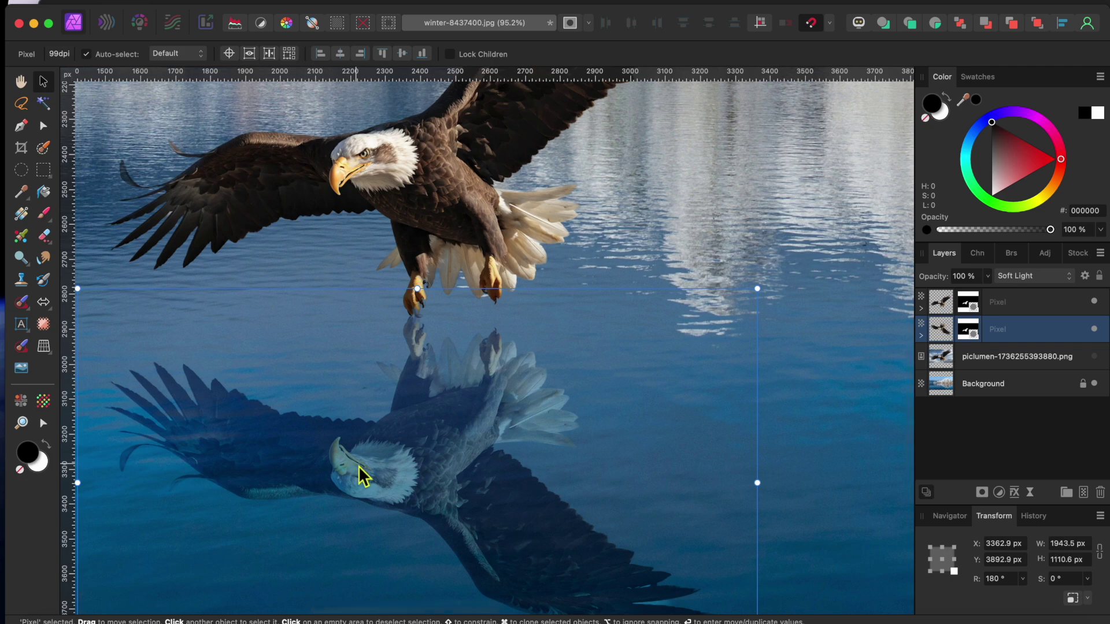
pyautogui.scroll(-4, 358, 465)
pyautogui.scroll(-1, 359, 470)
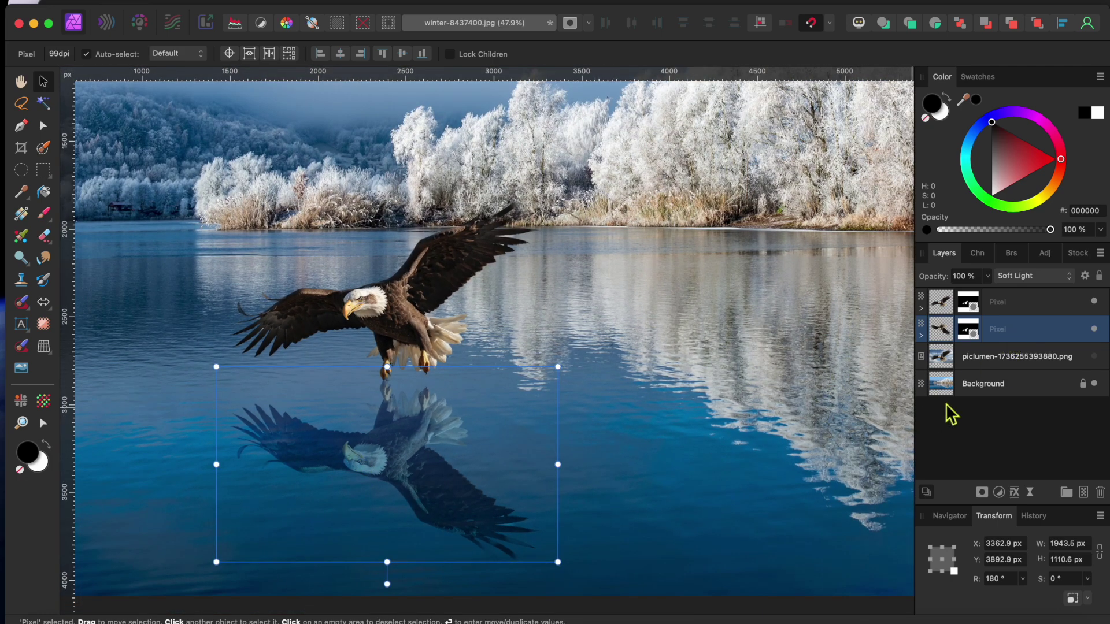
pyautogui.moveTo(1015, 366); pyautogui.dragTo(1006, 421)
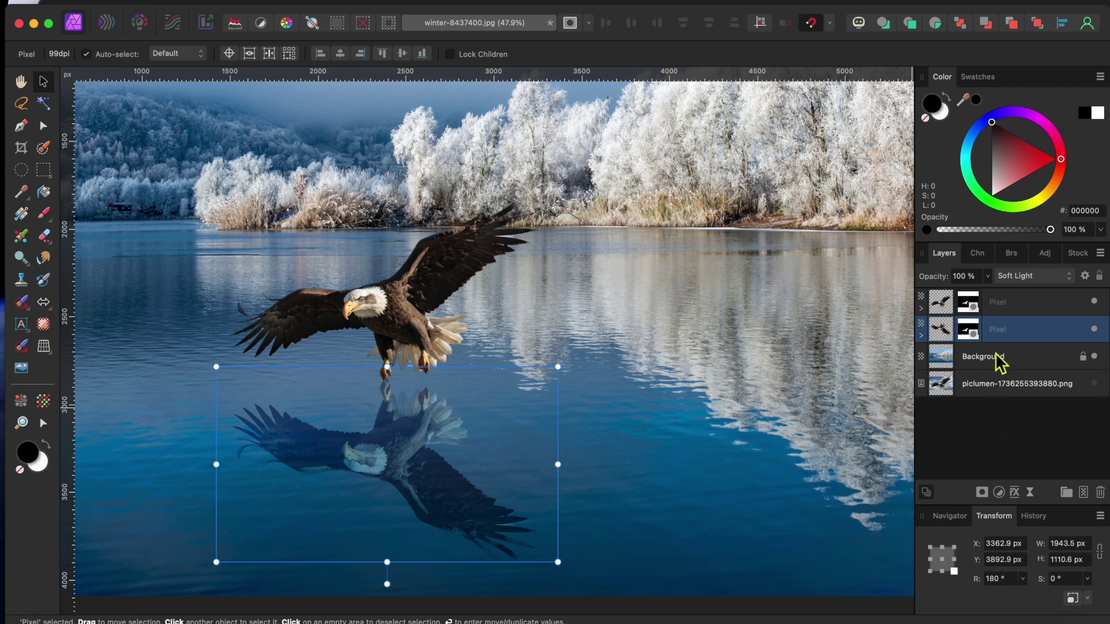
# - Add a live Displace filter mapped from layers beneath, at about -203.7 px strength
pyautogui.click(1030, 493)
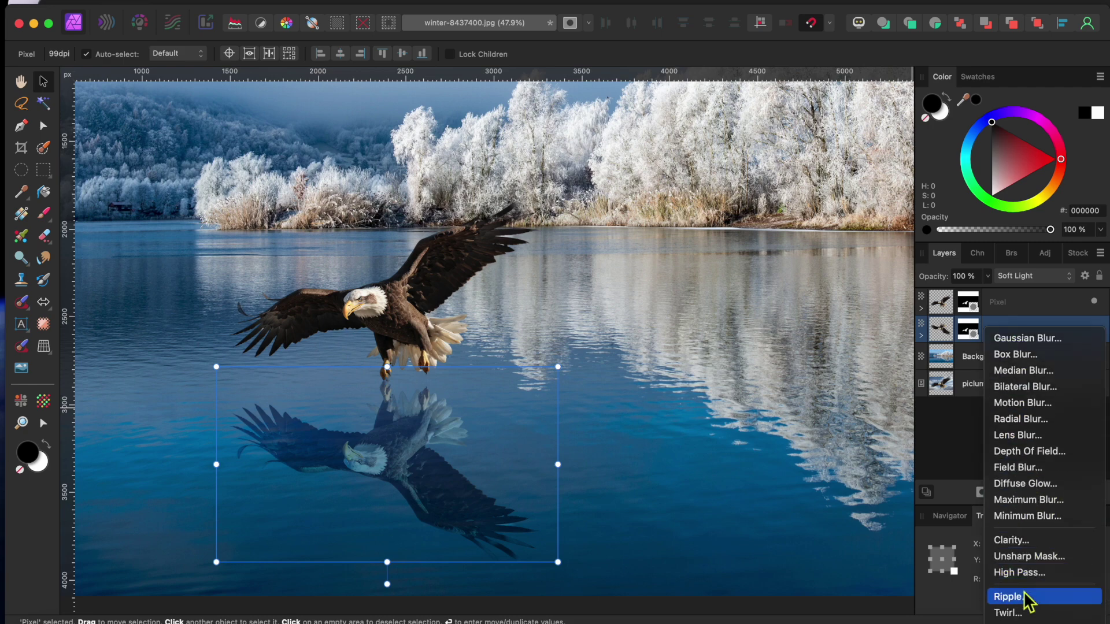
pyautogui.scroll(-3, 1028, 598)
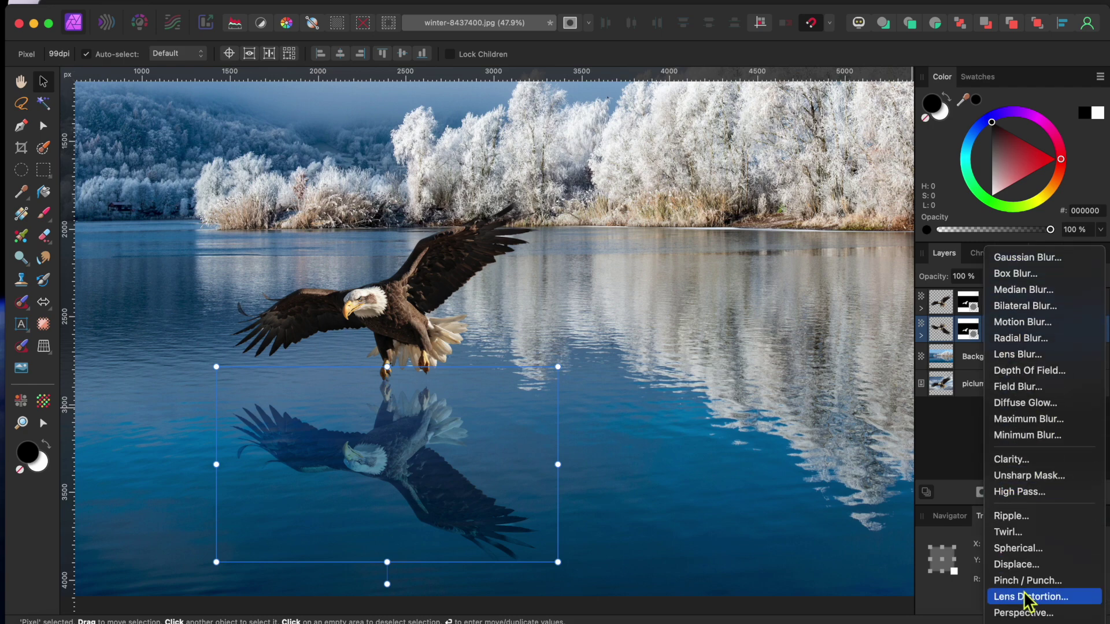
pyautogui.click(1023, 564)
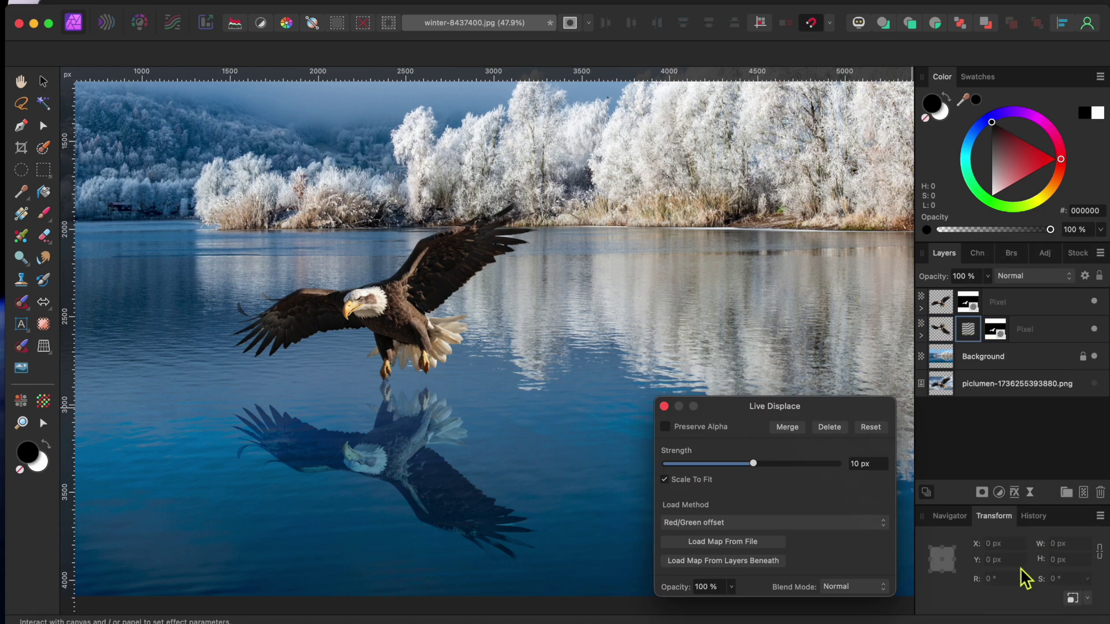
pyautogui.click(728, 560)
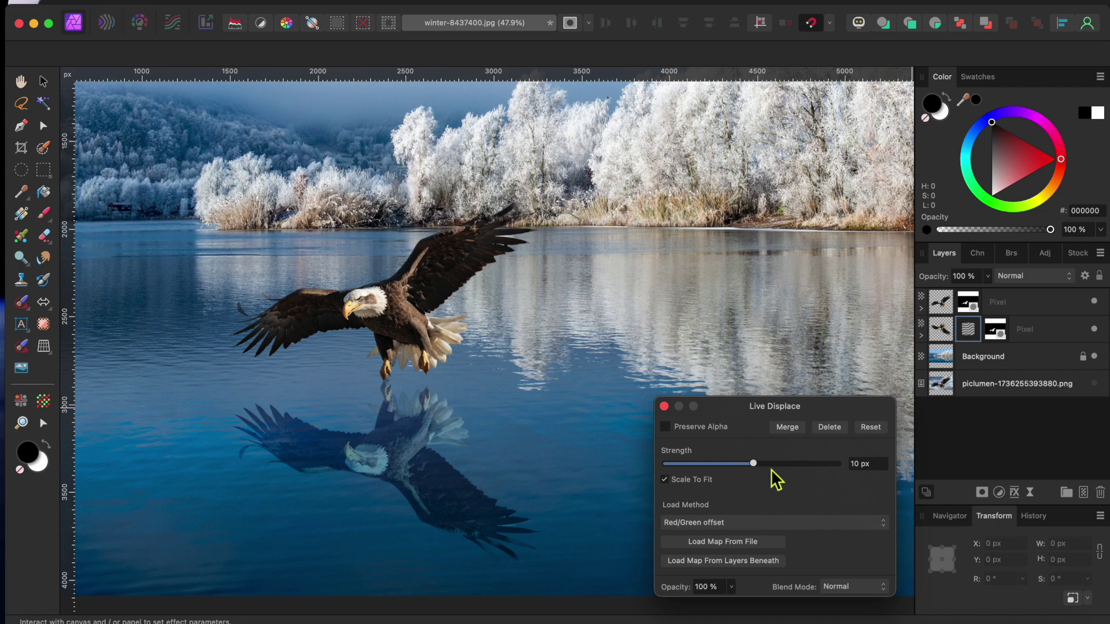
pyautogui.moveTo(755, 464); pyautogui.dragTo(718, 471)
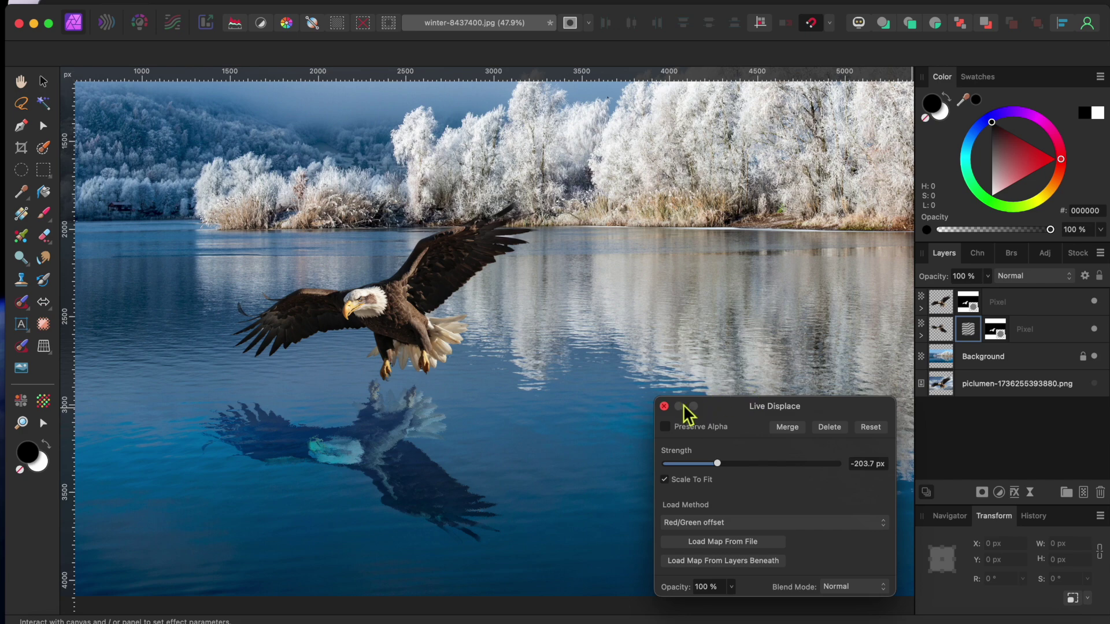
pyautogui.click(664, 406)
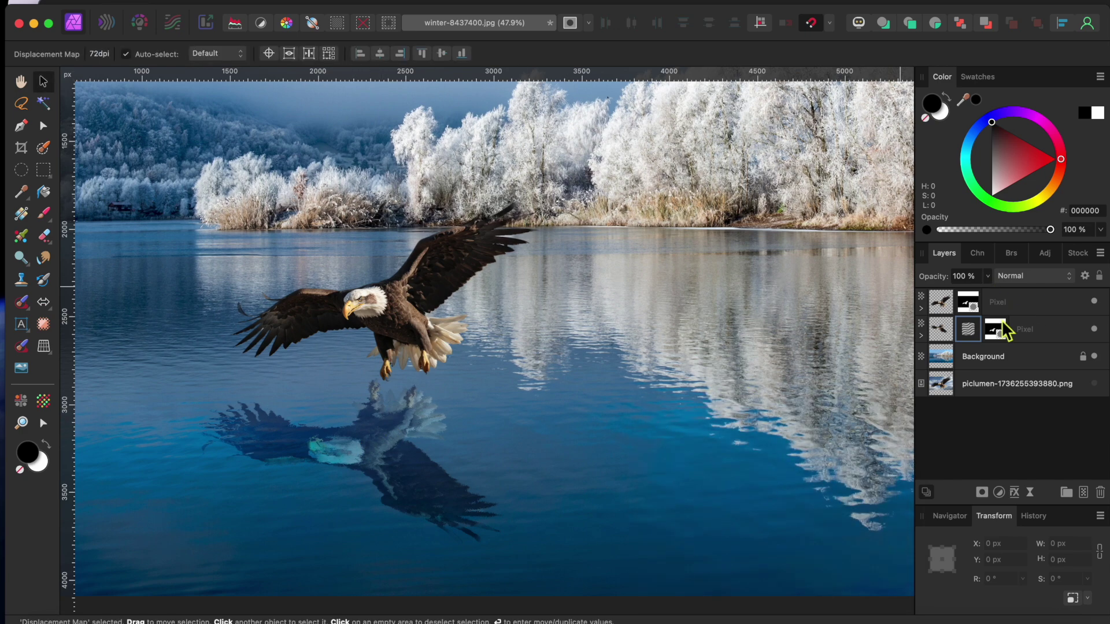
# - Nudge the rippled reflection layer slightly right and down under the talons, then deselect it
pyautogui.click(1040, 332)
pyautogui.moveTo(345, 457); pyautogui.dragTo(354, 460)
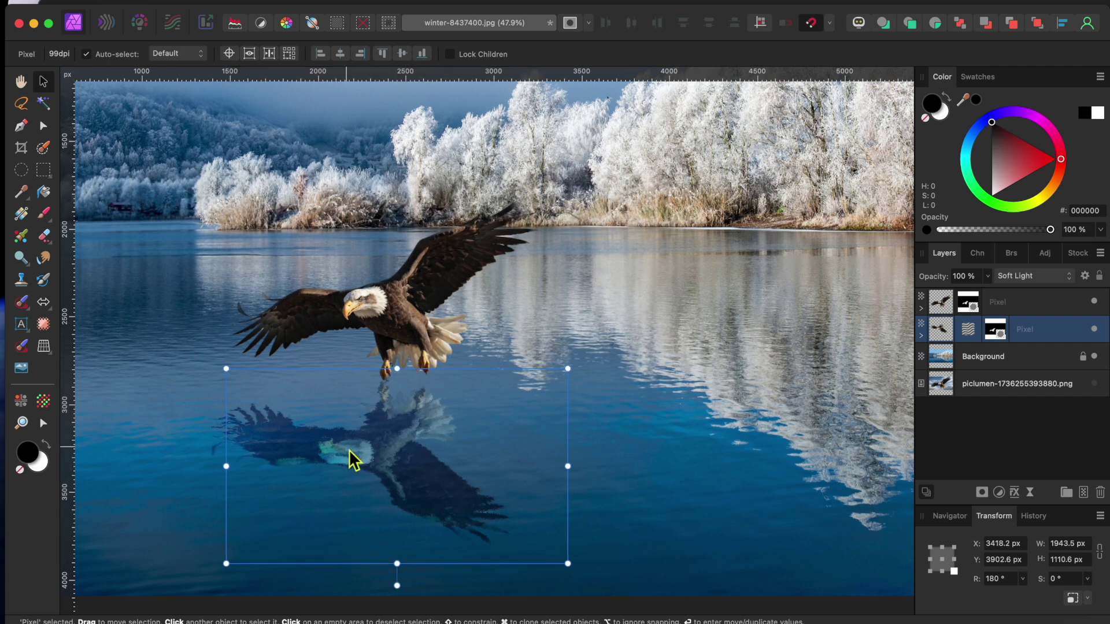
pyautogui.click(649, 302)
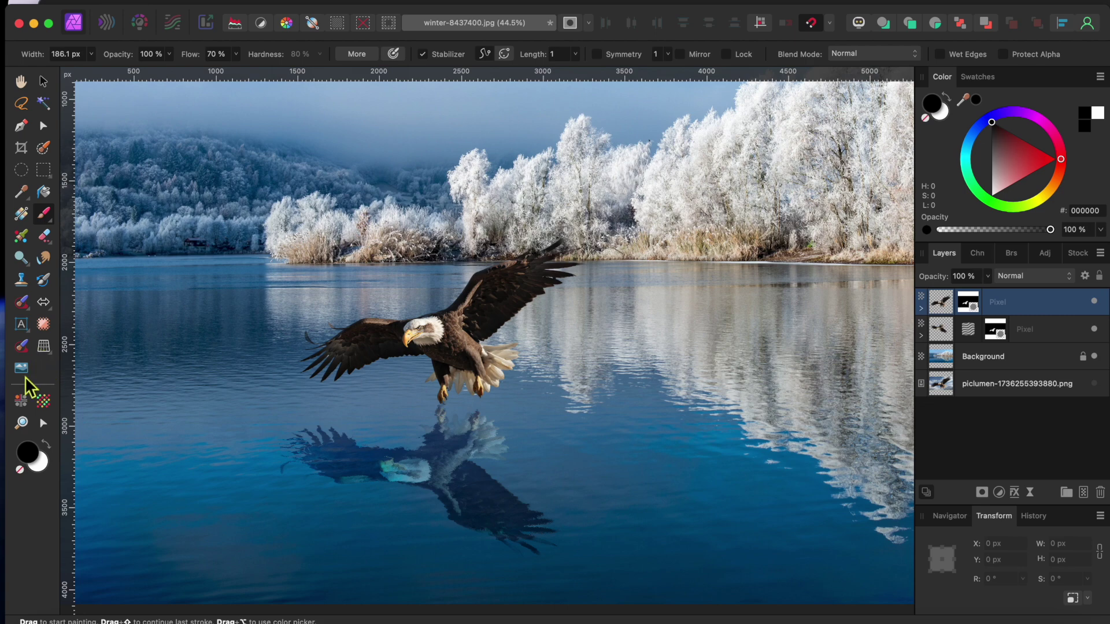
pyautogui.click(23, 370)
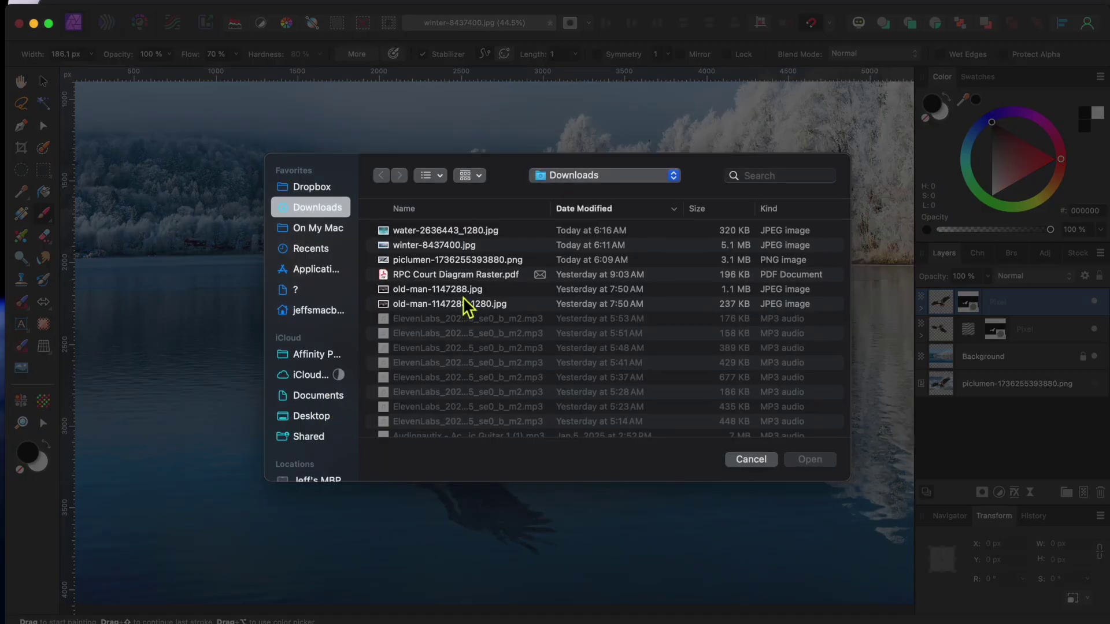
# - Place water-2636443_1280.jpg below the eagle at default size, 811.1 × 458.3 px
pyautogui.click(442, 232)
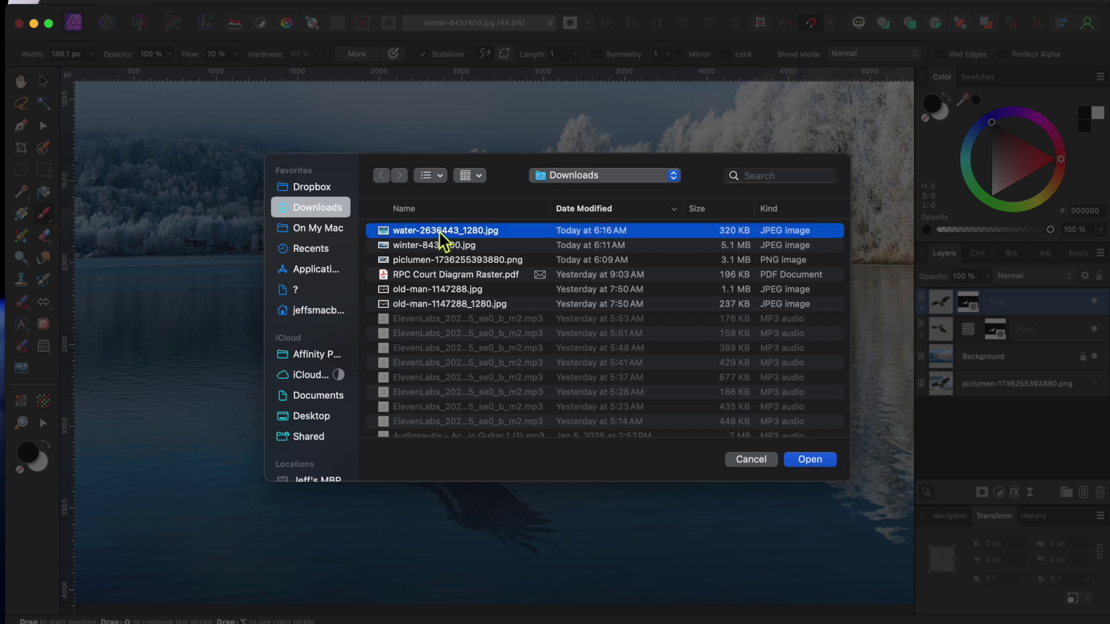
pyautogui.click(809, 459)
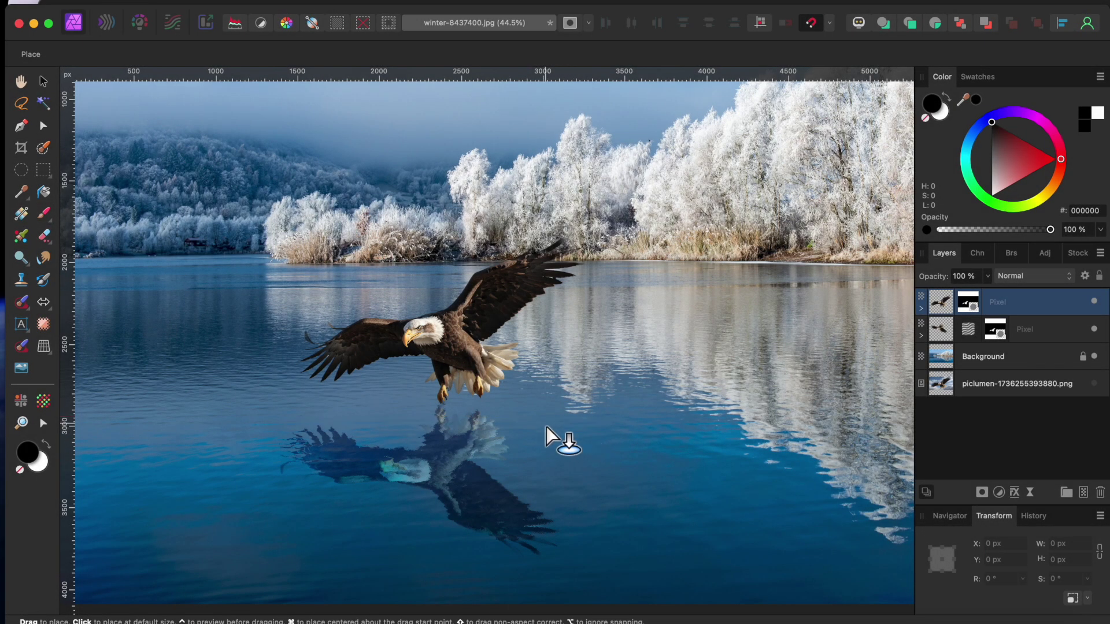
pyautogui.moveTo(553, 432); pyautogui.dragTo(632, 478)
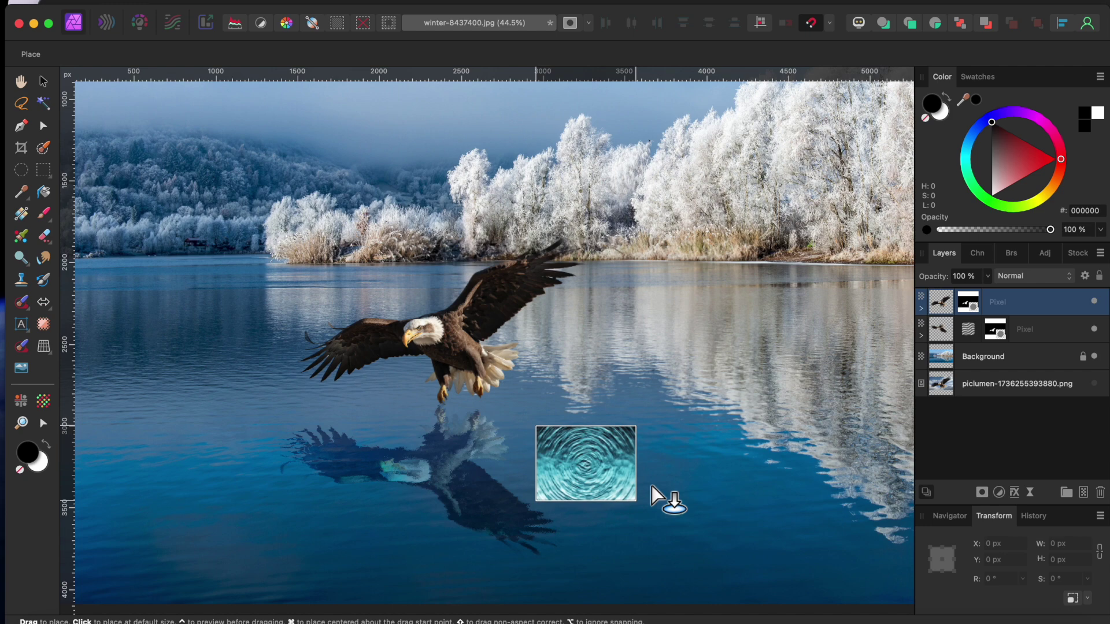
pyautogui.click(651, 485)
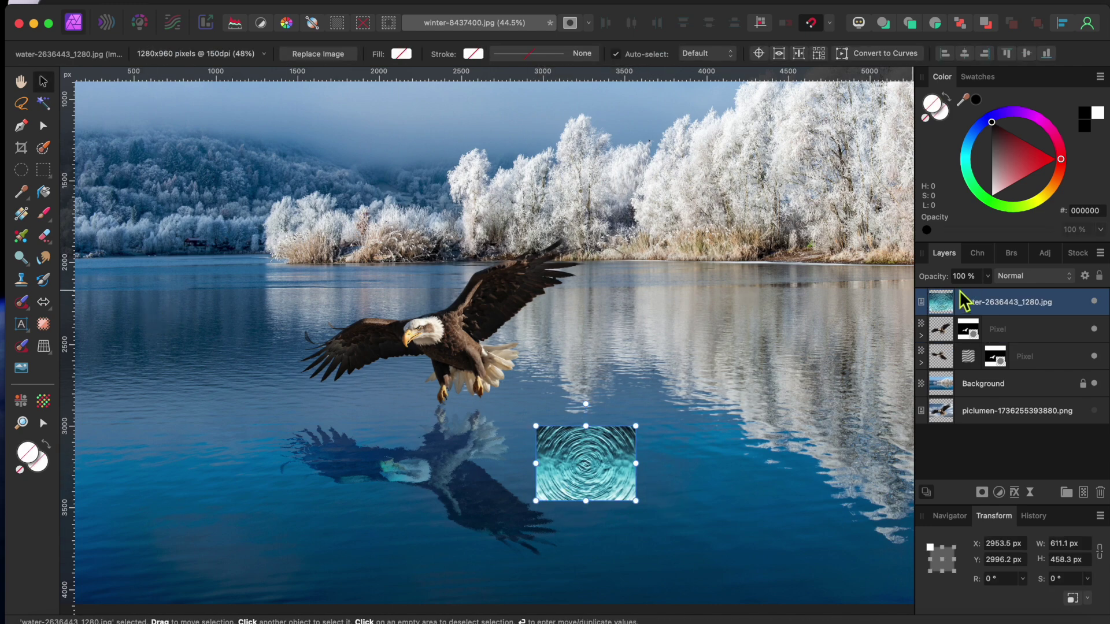
# - Pick the Basic 128 px Round Soft Brush and switch to the Paint Brush Tool
pyautogui.click(1011, 255)
pyautogui.click(990, 275)
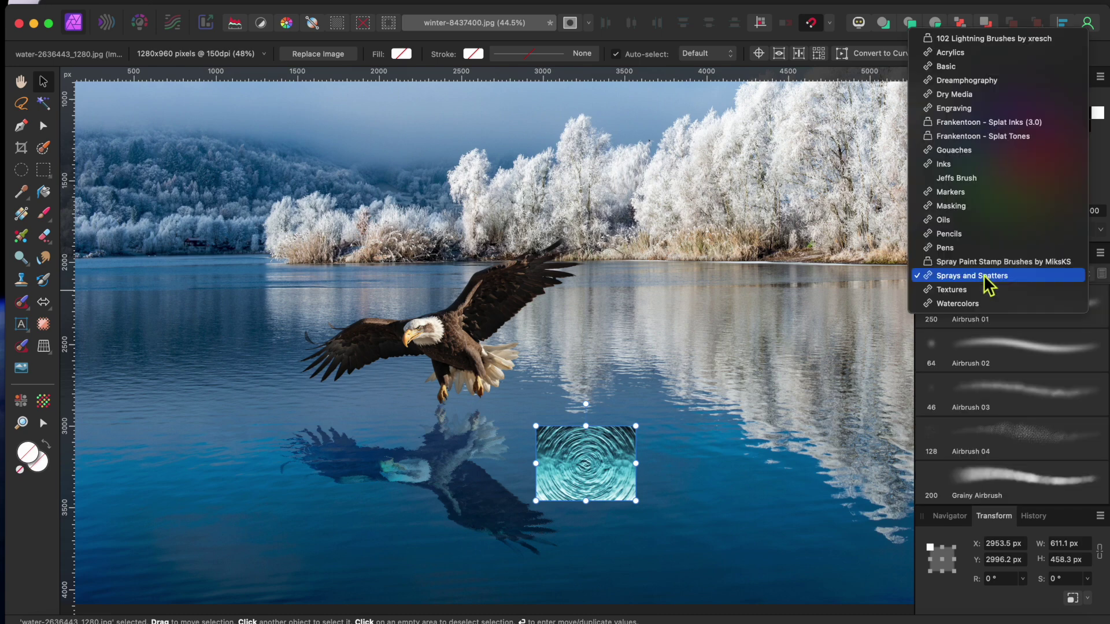
pyautogui.click(952, 77)
pyautogui.scroll(-3, 983, 454)
pyautogui.scroll(-2, 999, 459)
pyautogui.click(990, 437)
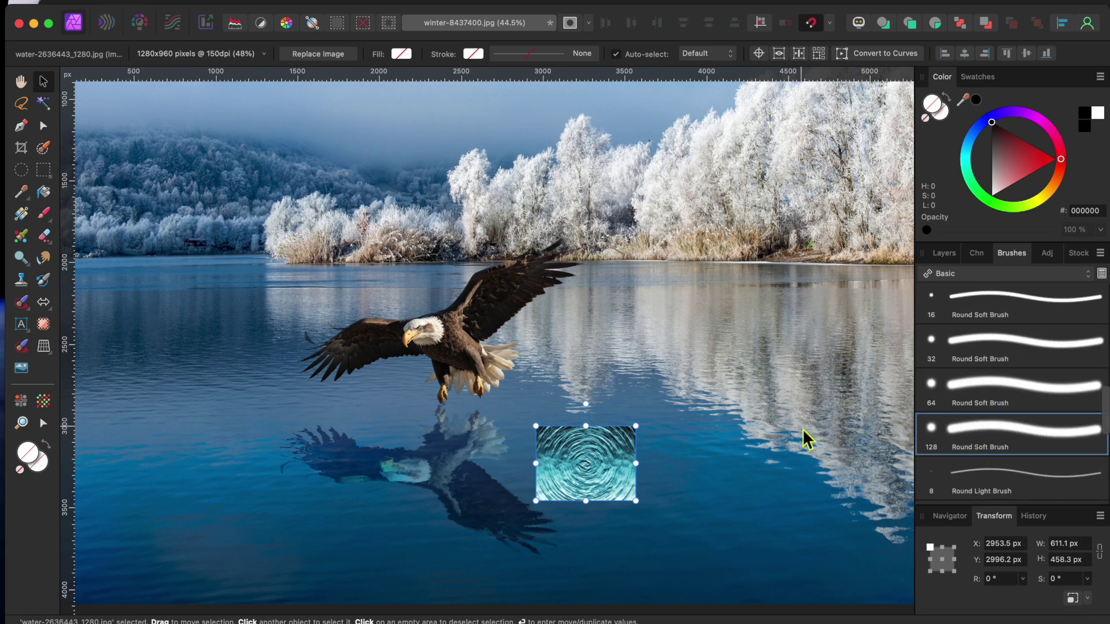
pyautogui.click(44, 216)
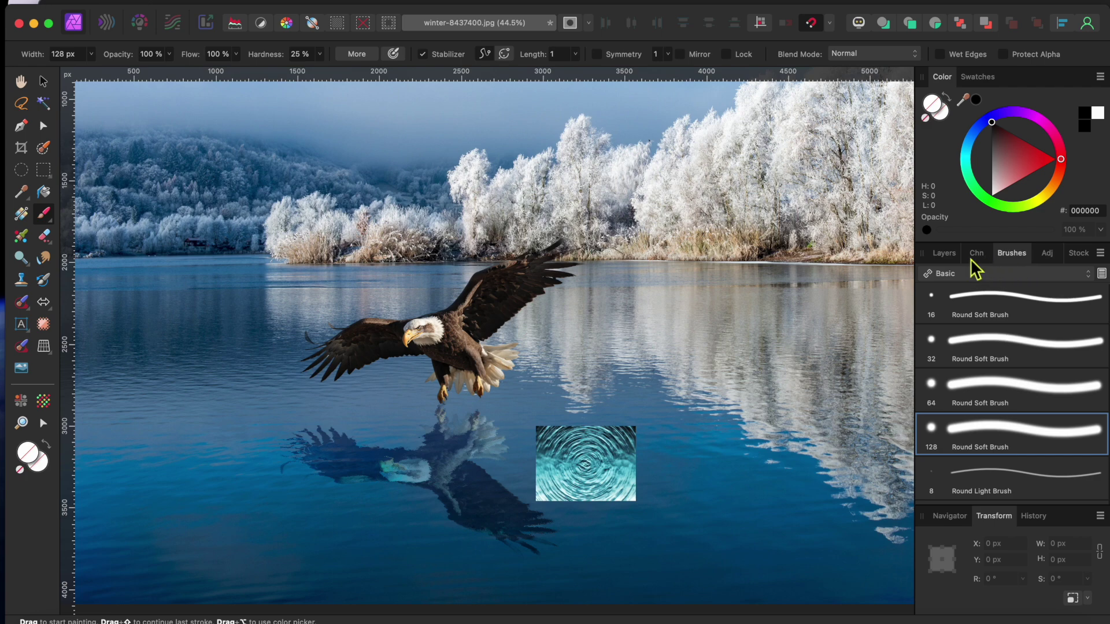
# - Add a mask to the water layer and paint out its corners with black, leaving a soft round ripple patch
pyautogui.click(945, 255)
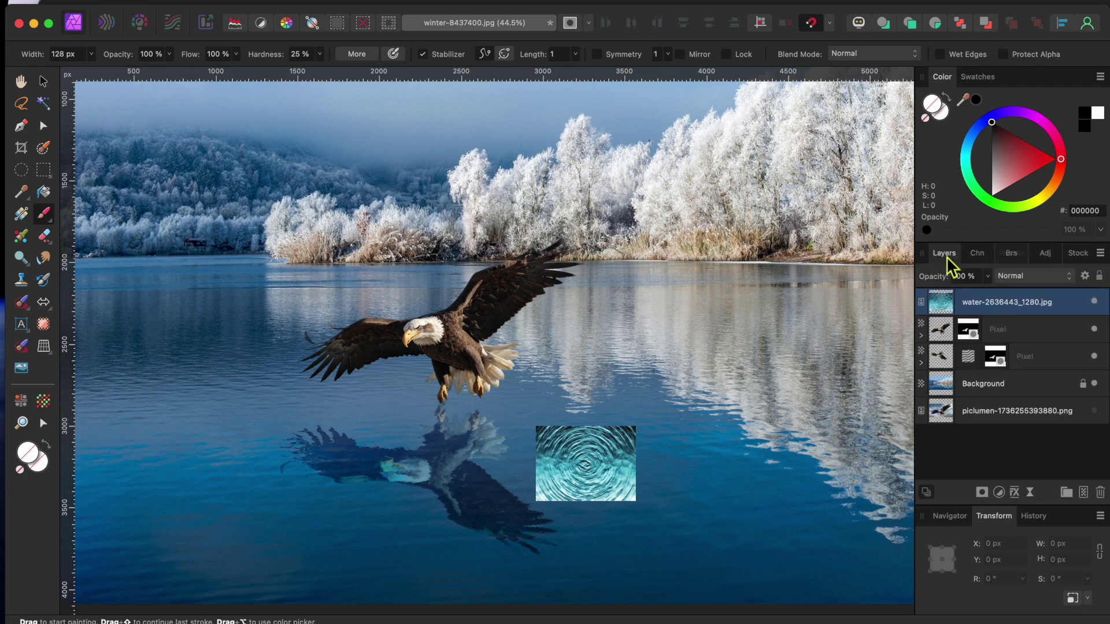
pyautogui.click(981, 492)
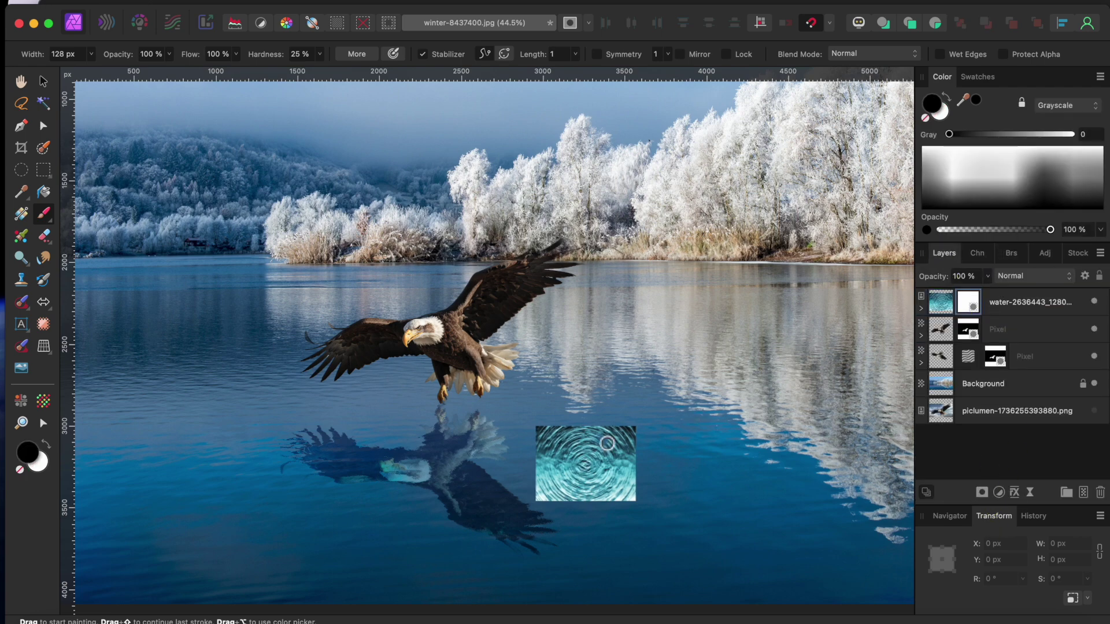
pyautogui.scroll(5, 611, 455)
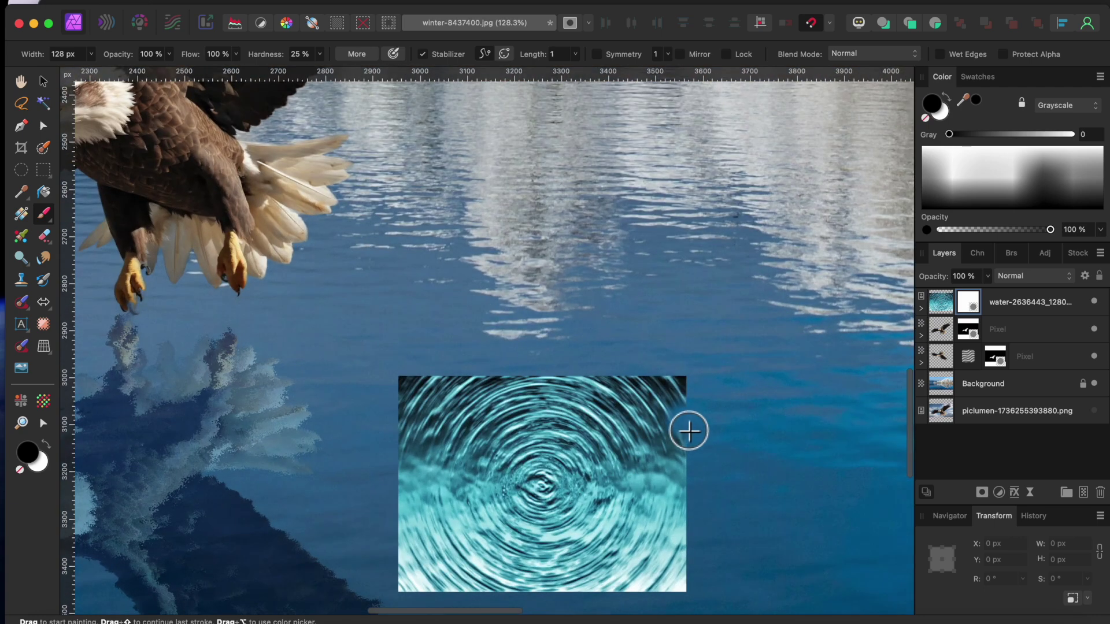
pyautogui.moveTo(683, 441); pyautogui.dragTo(679, 413)
pyautogui.moveTo(609, 364); pyautogui.dragTo(701, 435)
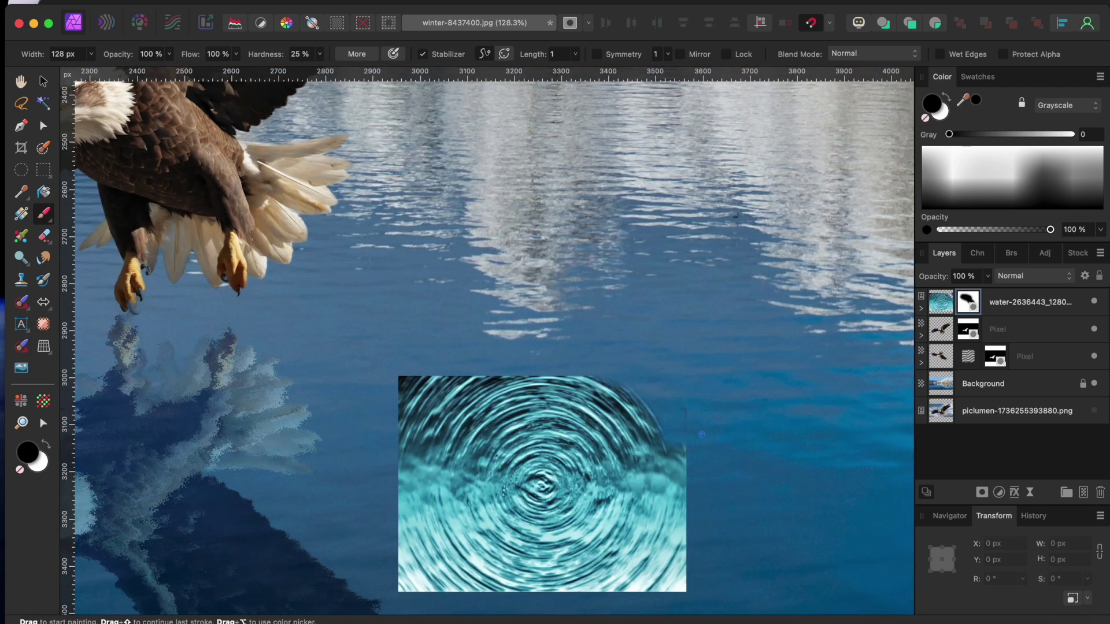
pyautogui.moveTo(557, 358)
pyautogui.mouseDown()
pyautogui.moveTo(505, 363)
pyautogui.moveTo(420, 424)
pyautogui.moveTo(431, 356)
pyautogui.moveTo(404, 402)
pyautogui.mouseUp()
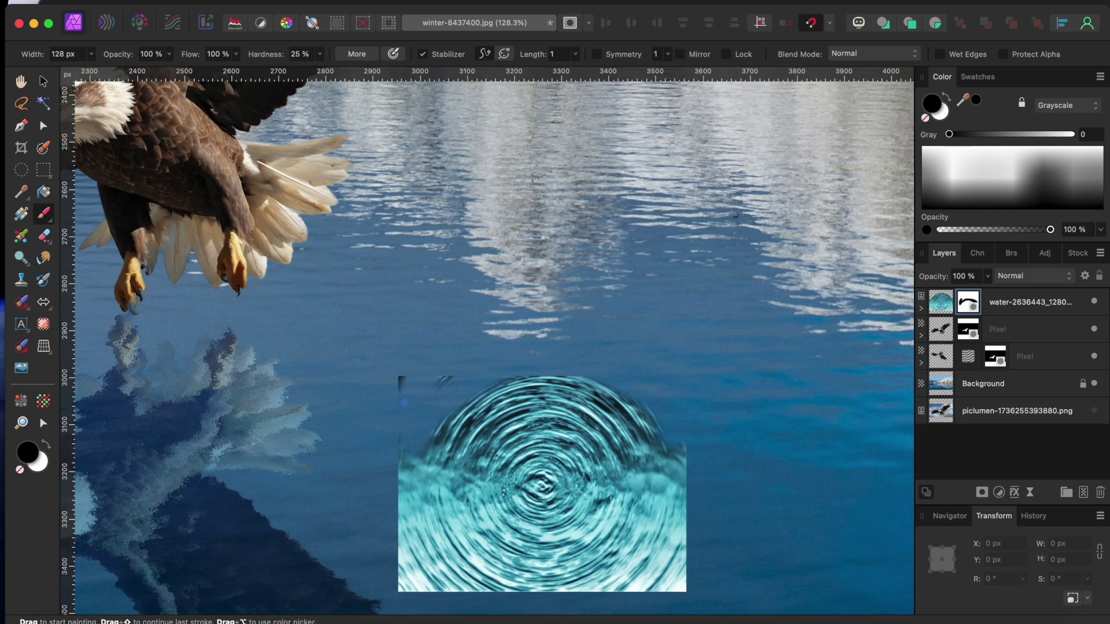
pyautogui.moveTo(421, 579)
pyautogui.mouseDown()
pyautogui.moveTo(397, 535)
pyautogui.moveTo(399, 456)
pyautogui.moveTo(394, 577)
pyautogui.moveTo(424, 611)
pyautogui.moveTo(446, 600)
pyautogui.moveTo(541, 612)
pyautogui.moveTo(456, 586)
pyautogui.moveTo(414, 526)
pyautogui.moveTo(421, 466)
pyautogui.mouseUp()
pyautogui.moveTo(557, 583)
pyautogui.mouseDown()
pyautogui.moveTo(602, 595)
pyautogui.moveTo(682, 502)
pyautogui.moveTo(694, 530)
pyautogui.moveTo(664, 450)
pyautogui.moveTo(702, 553)
pyautogui.mouseUp()
pyautogui.scroll(-5, 703, 554)
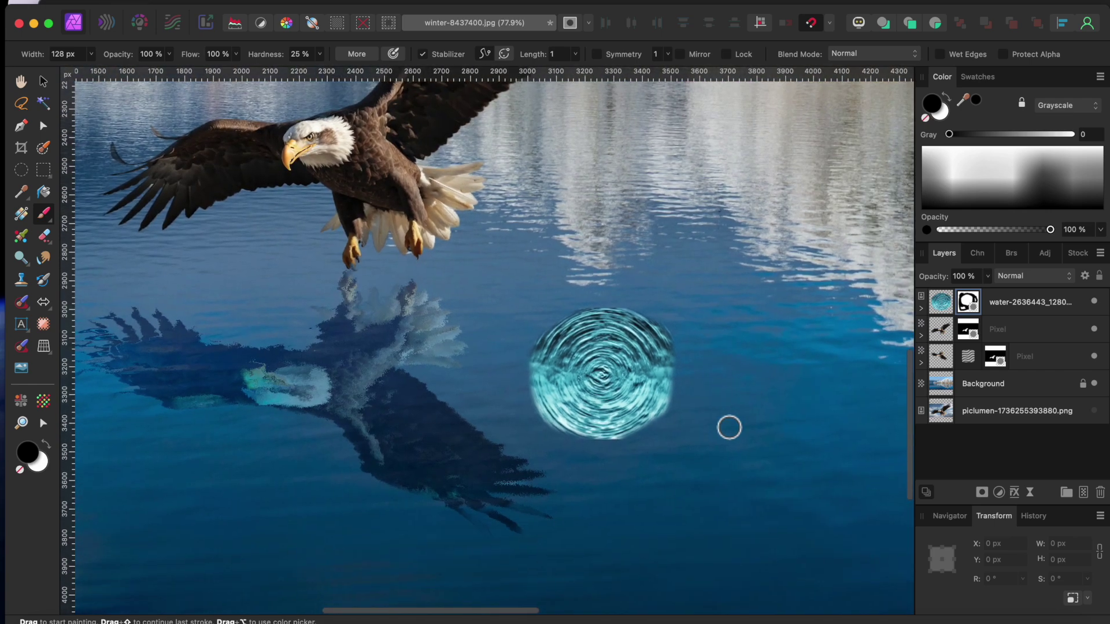
# - Rasterize the water layer and make black the foreground colour again
pyautogui.click(1046, 303)
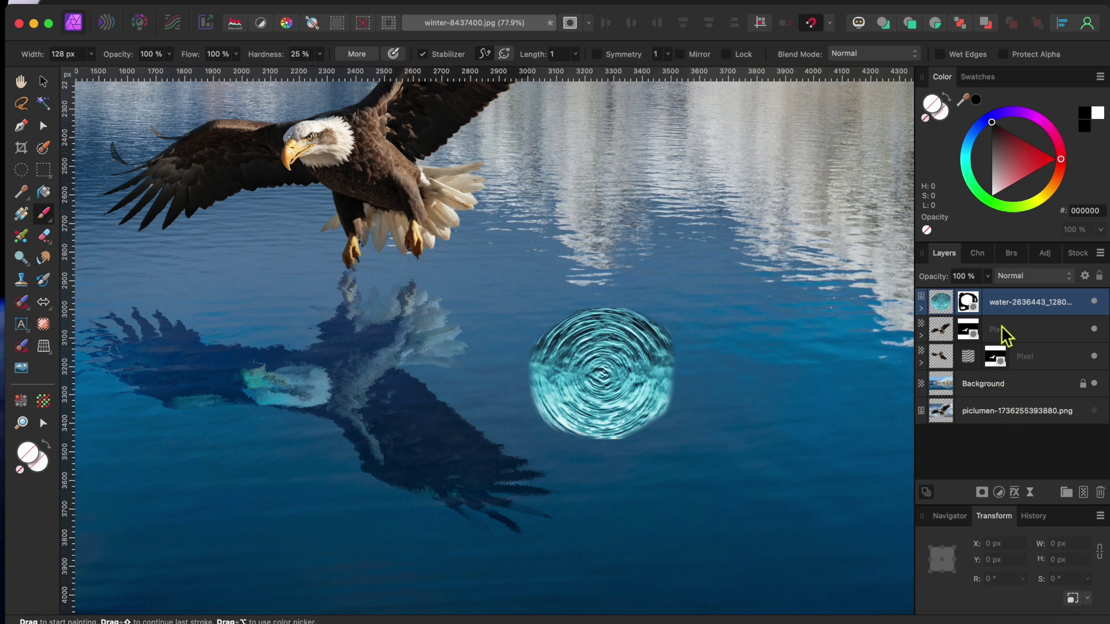
pyautogui.rightClick(1017, 305)
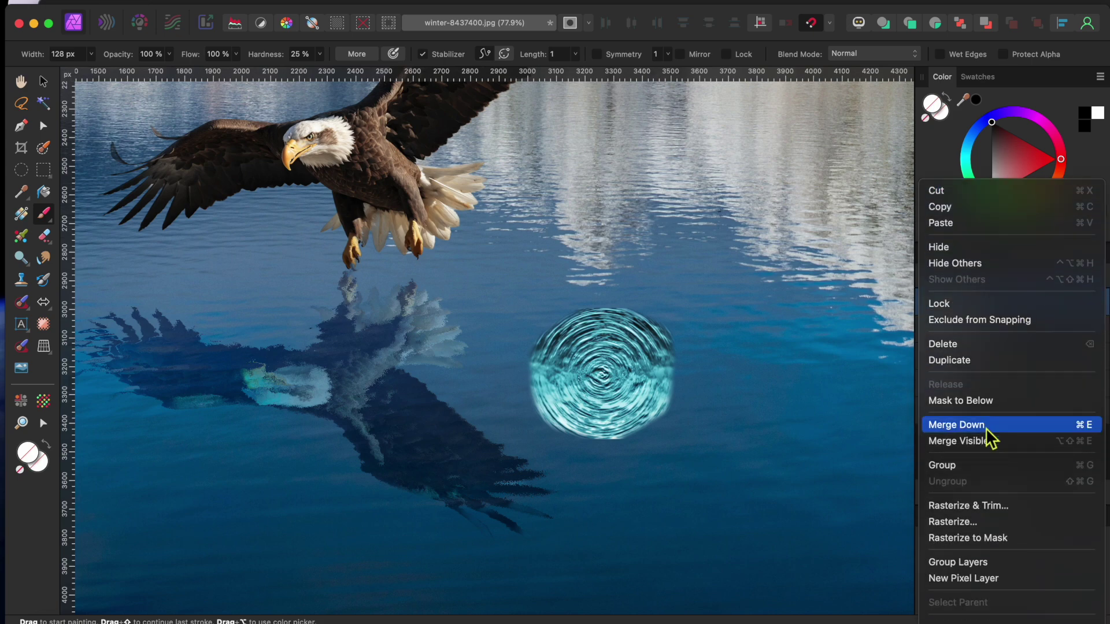
pyautogui.click(960, 522)
pyautogui.press('x')
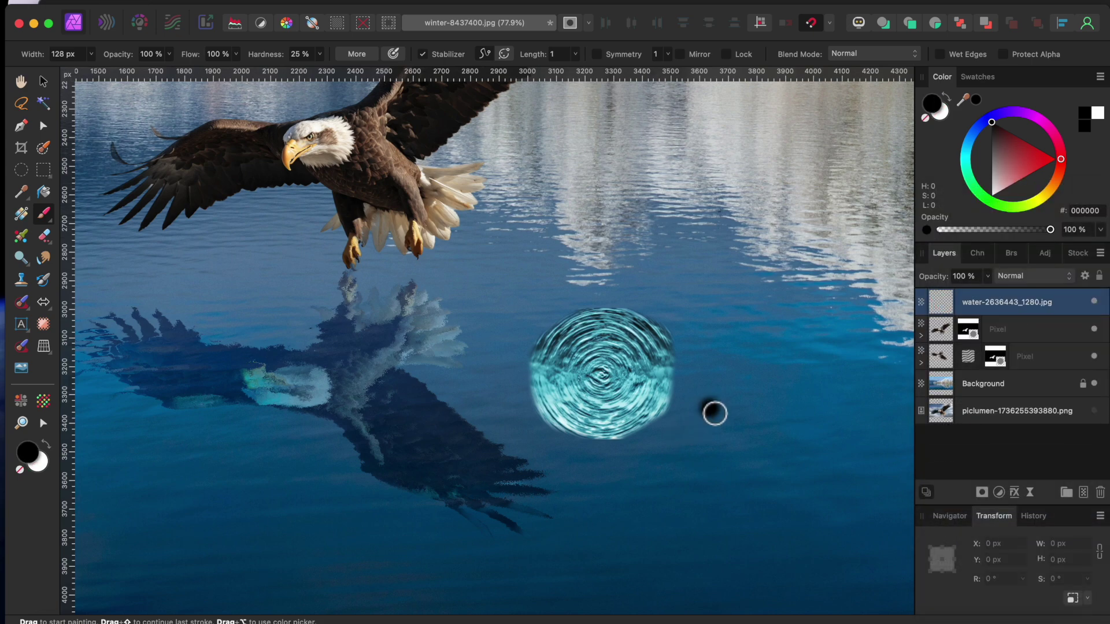
pyautogui.click(43, 347)
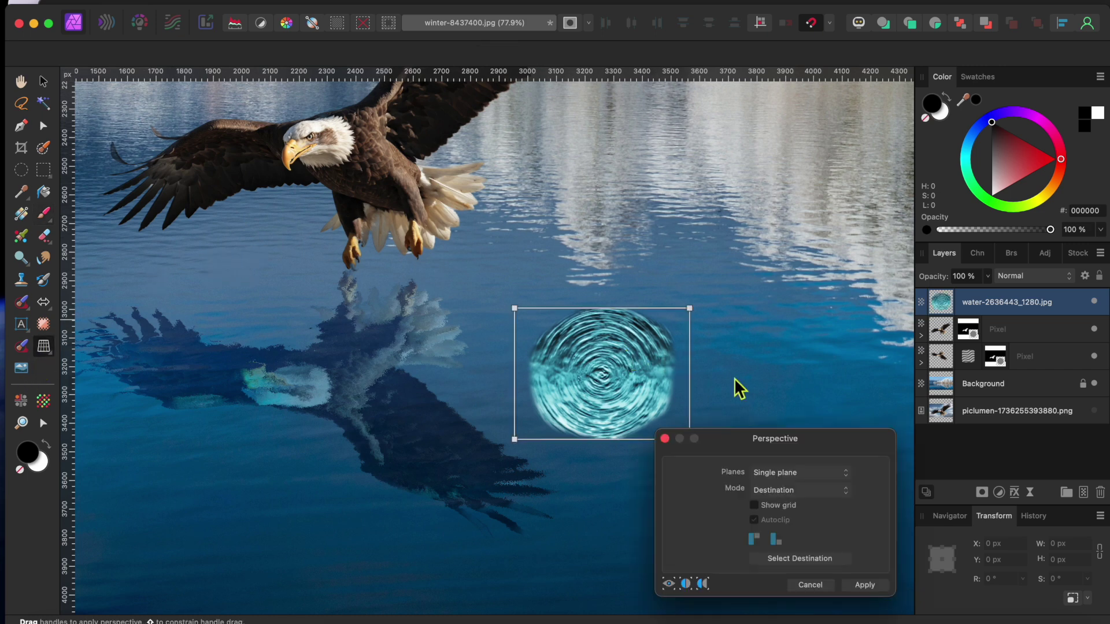
# - Squash the ripple into a flat 551 × 255 px perspective oval and move it under the talons
pyautogui.moveTo(515, 308); pyautogui.dragTo(546, 366)
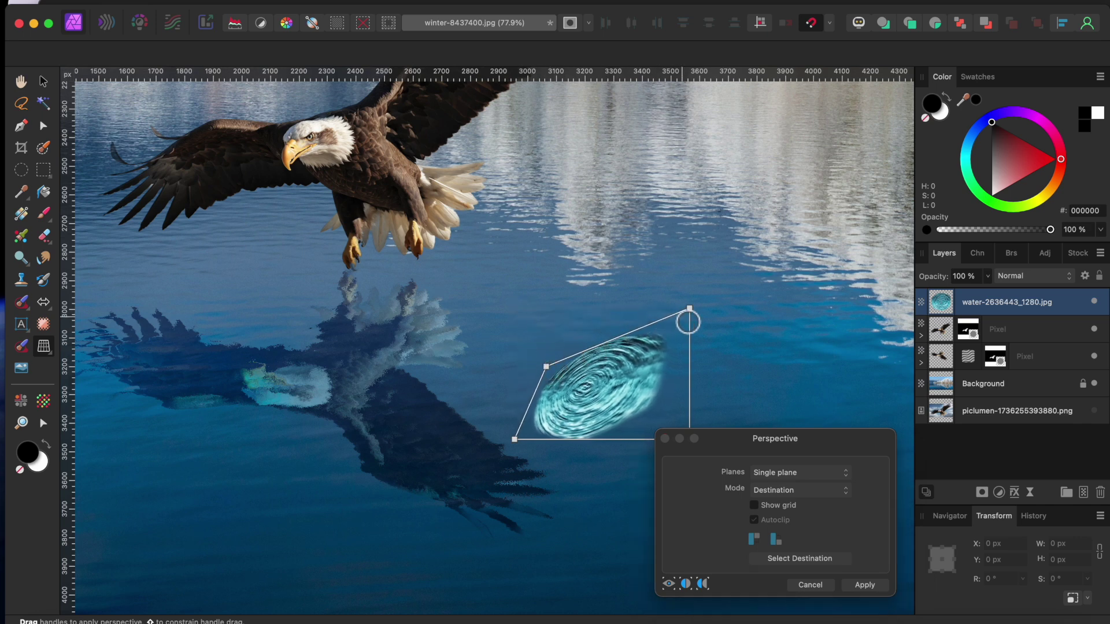
pyautogui.moveTo(690, 308); pyautogui.dragTo(674, 366)
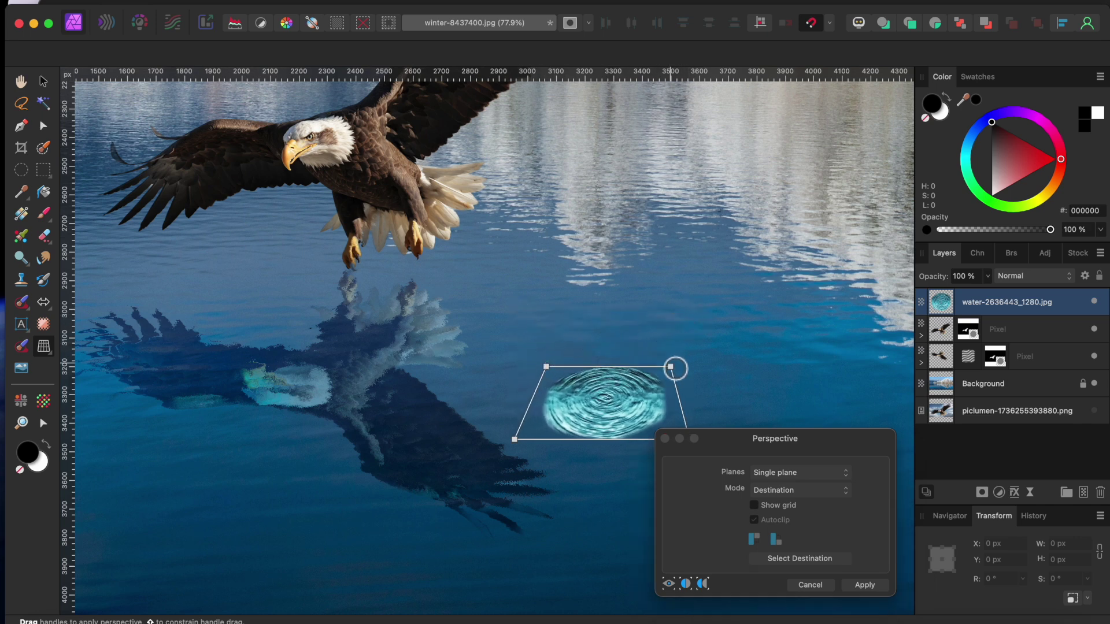
pyautogui.hscroll(2, 672, 396)
pyautogui.scroll(-2, 672, 396)
pyautogui.scroll(-5, 676, 397)
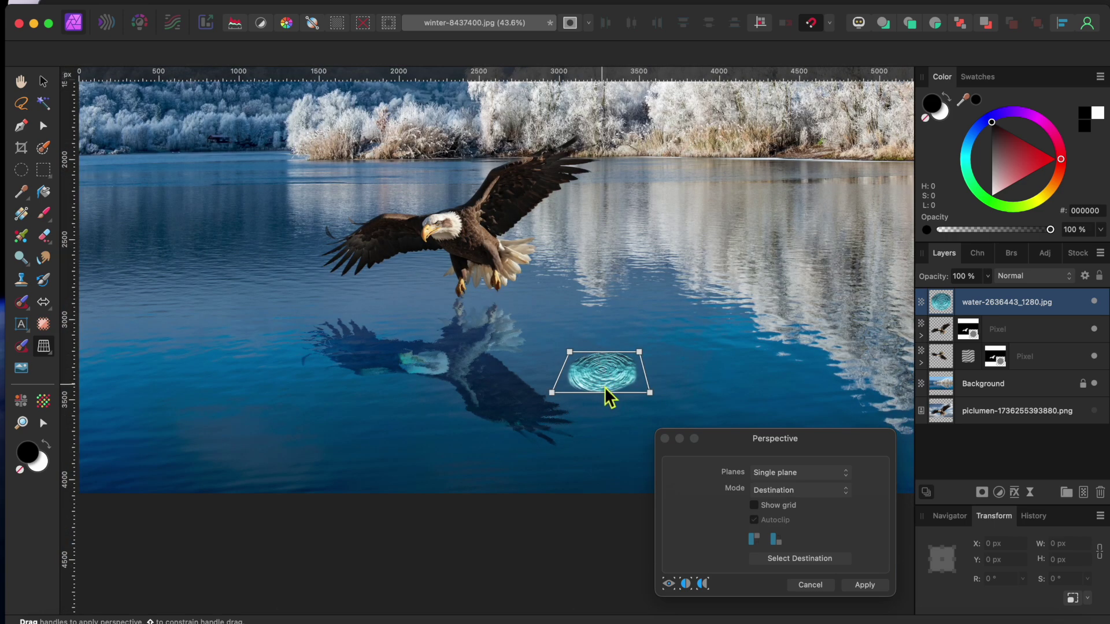
pyautogui.moveTo(651, 393); pyautogui.dragTo(659, 393)
pyautogui.moveTo(552, 393); pyautogui.dragTo(542, 393)
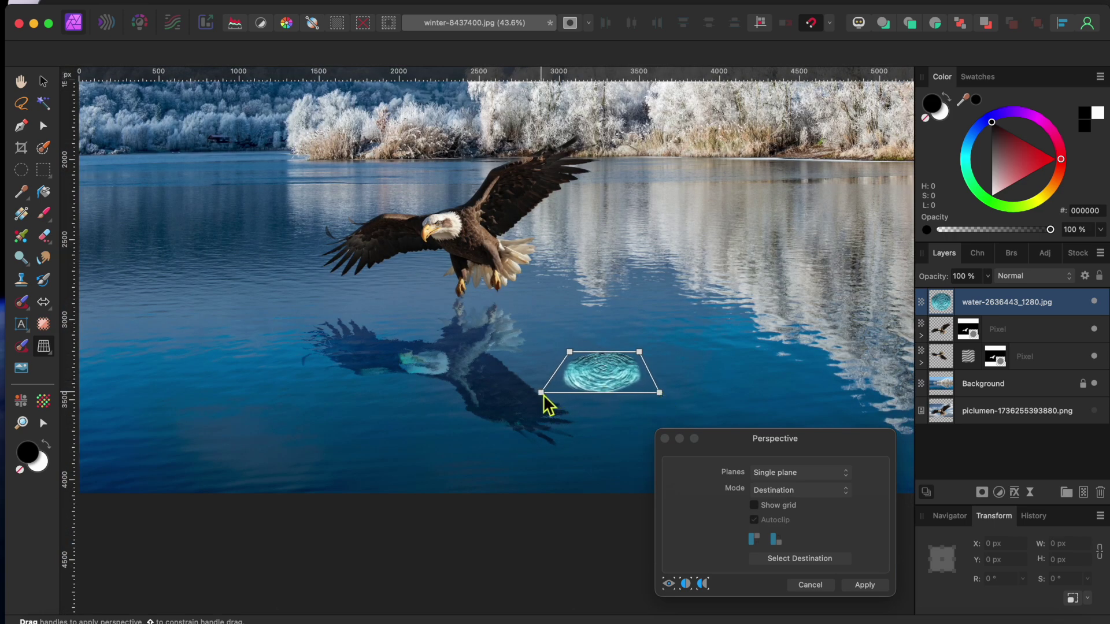
pyautogui.click(864, 585)
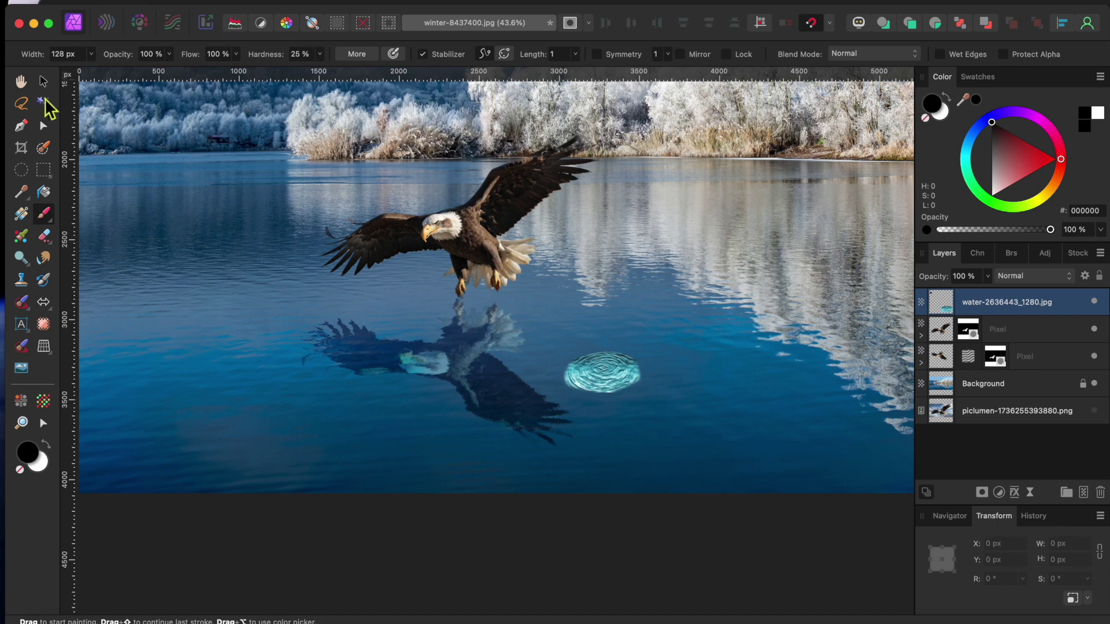
pyautogui.press('v')
pyautogui.moveTo(632, 379); pyautogui.dragTo(496, 306)
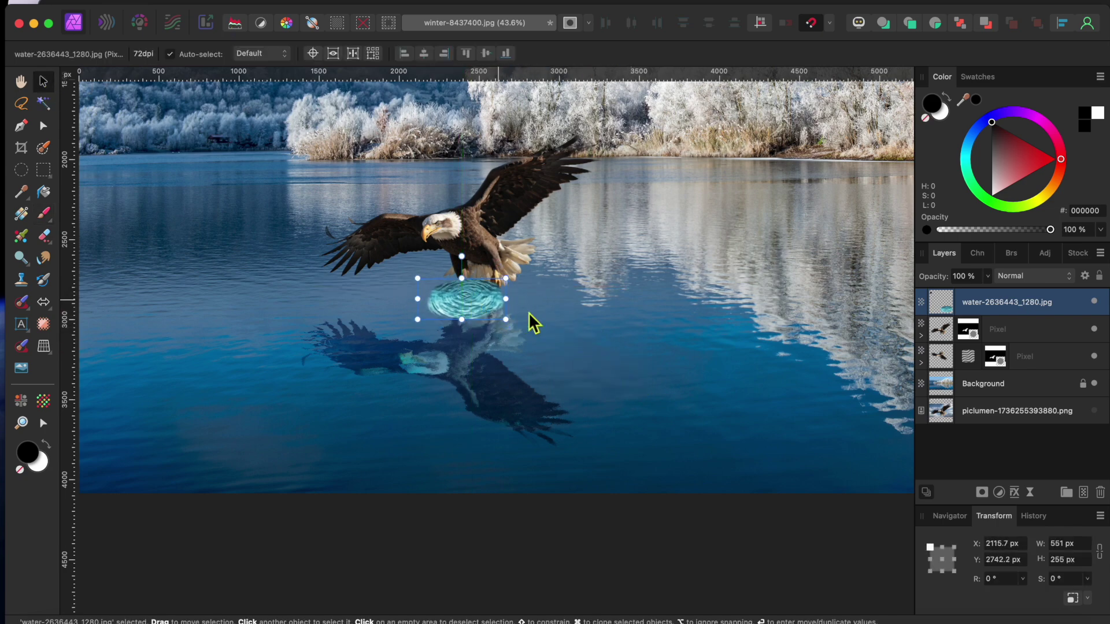
# - Place the water layer beneath the eagle layer and nudge the ripple slightly left
pyautogui.moveTo(996, 311); pyautogui.dragTo(994, 342)
pyautogui.scroll(5, 490, 300)
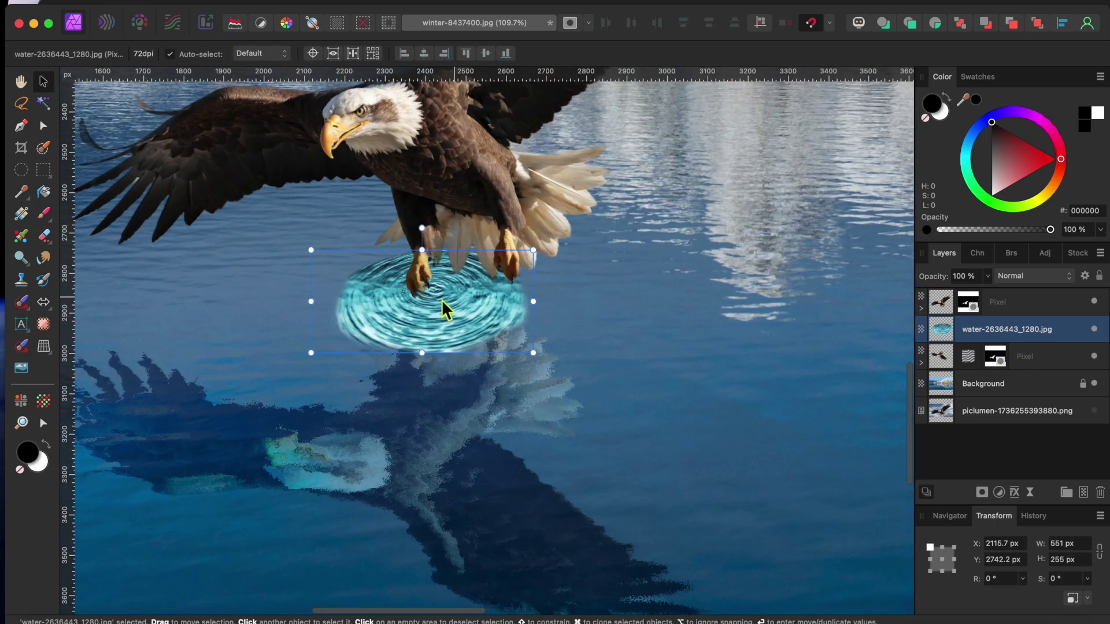
pyautogui.moveTo(466, 324); pyautogui.dragTo(456, 324)
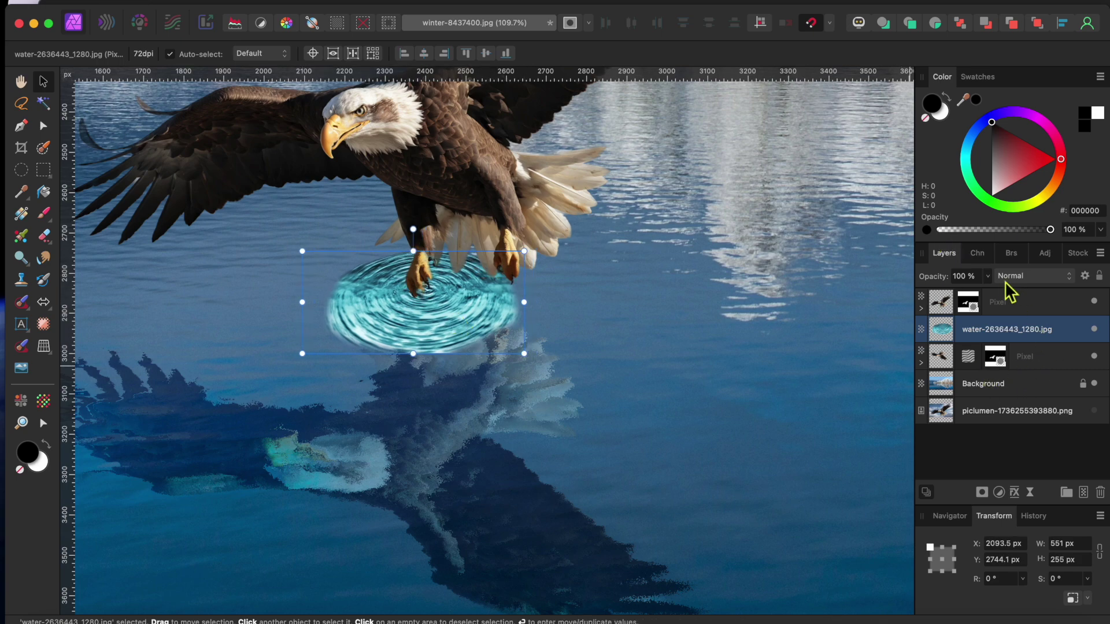
# - Set the ripple layer to Soft Light at 57% opacity and add a mask to it
pyautogui.click(1031, 277)
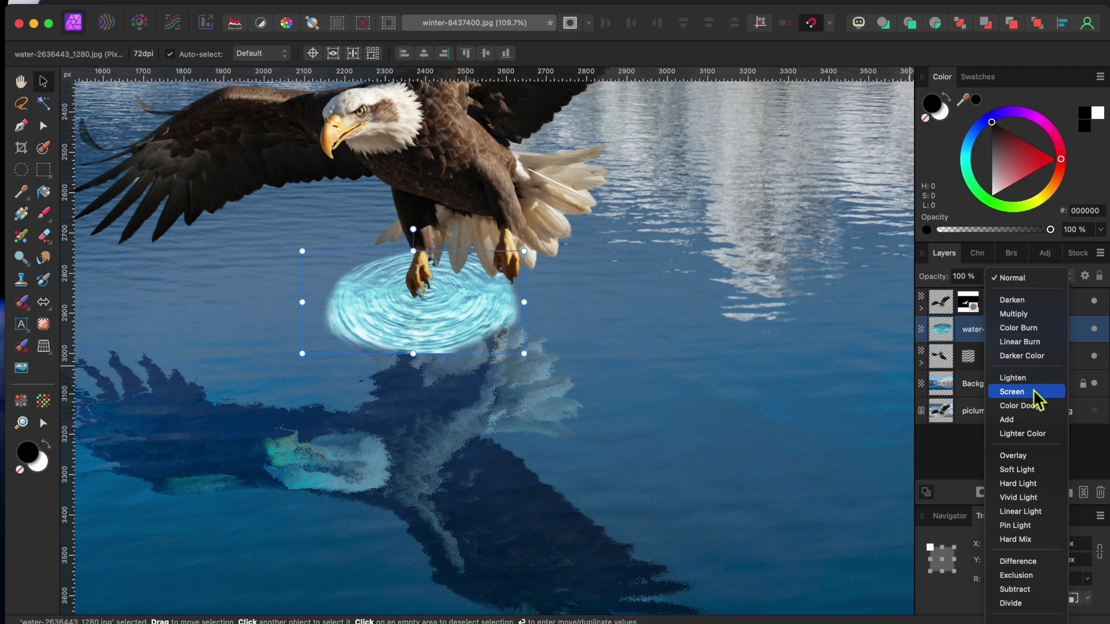
pyautogui.click(1026, 472)
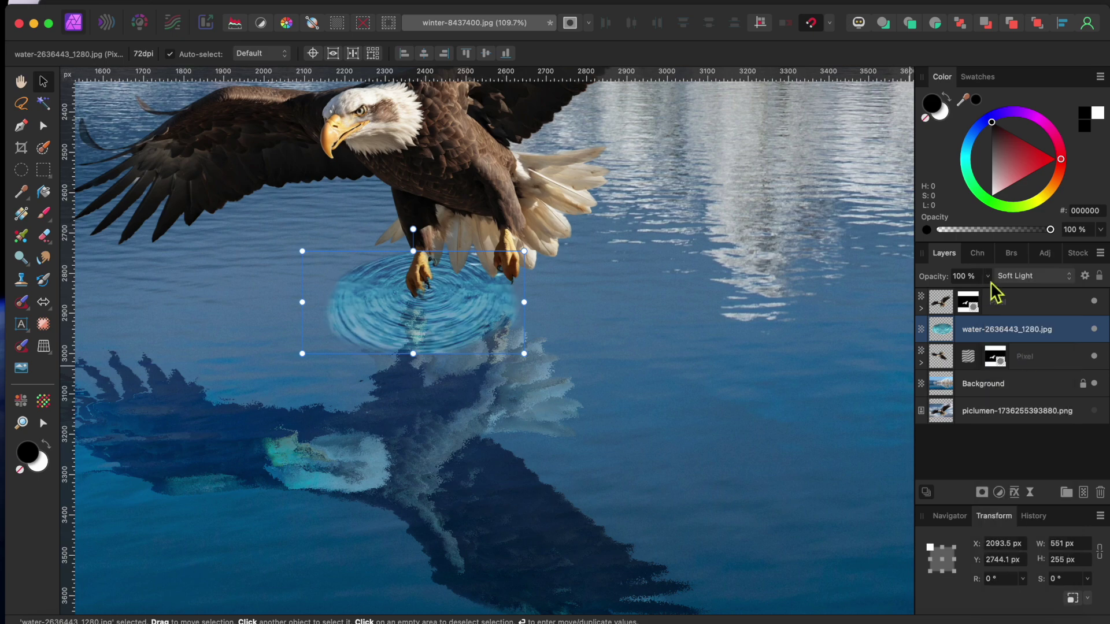
pyautogui.click(988, 277)
pyautogui.moveTo(989, 296); pyautogui.dragTo(941, 296)
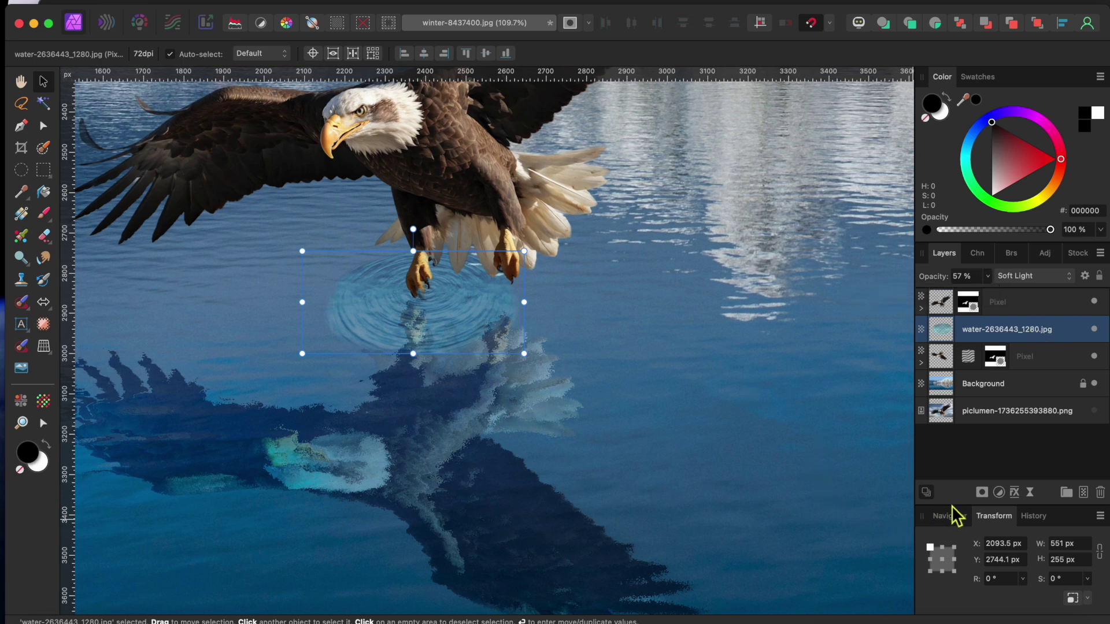
pyautogui.click(981, 493)
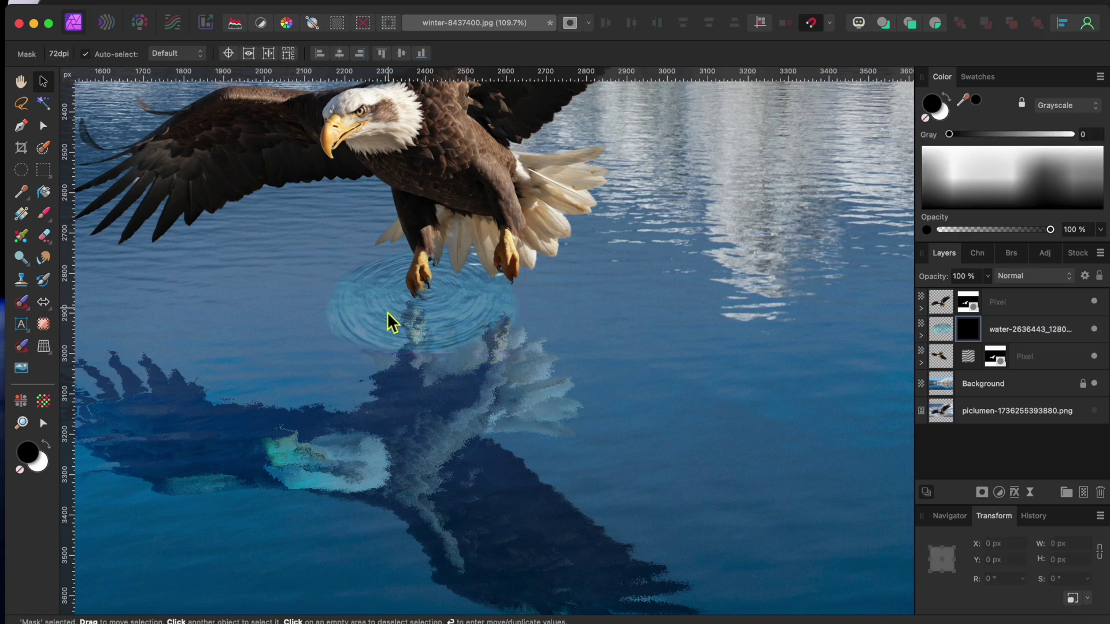
# - Invert the ripple layer's mask and switch to a smaller Paint Brush for softening the edges
pyautogui.press('super+i')
pyautogui.click(44, 214)
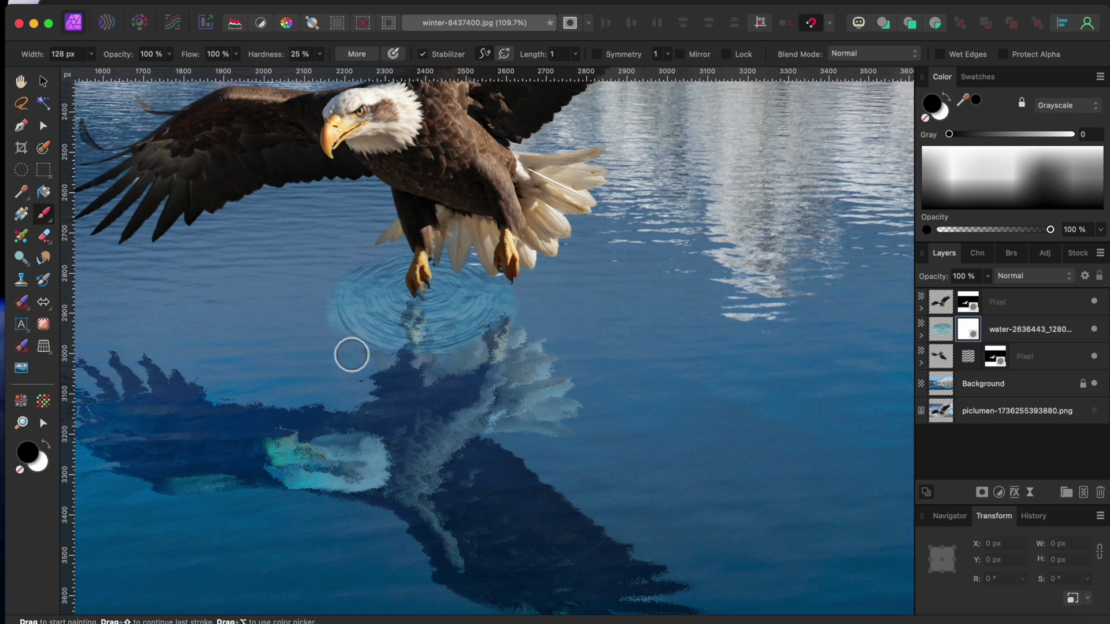
pyautogui.press('[')
pyautogui.press('[')
pyautogui.press('[')
pyautogui.press('[')
pyautogui.press('[')
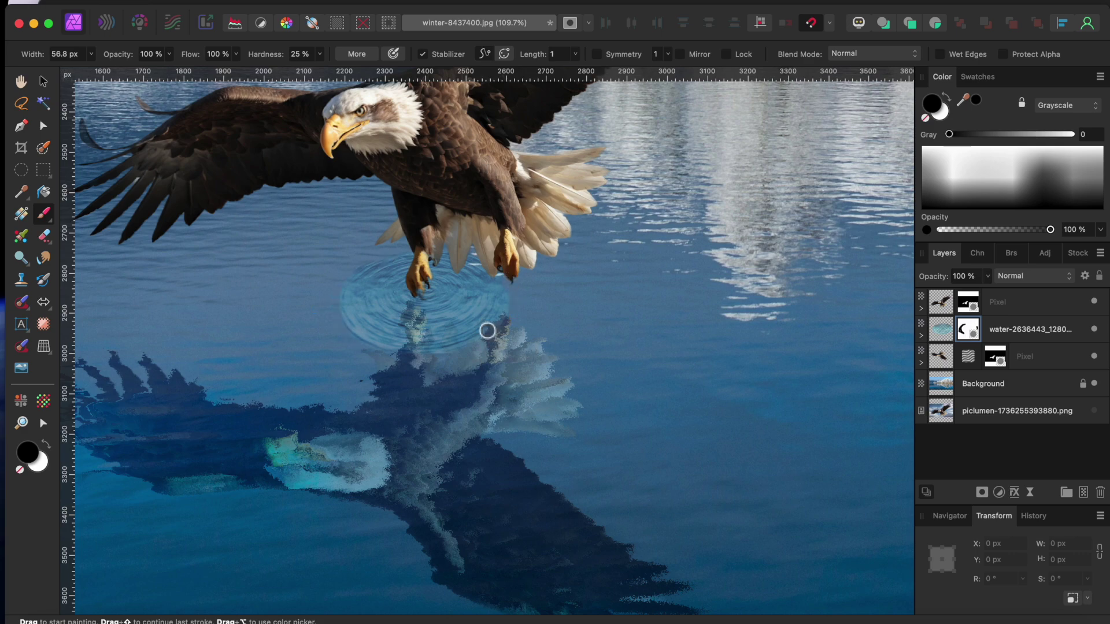
pyautogui.scroll(-5, 752, 318)
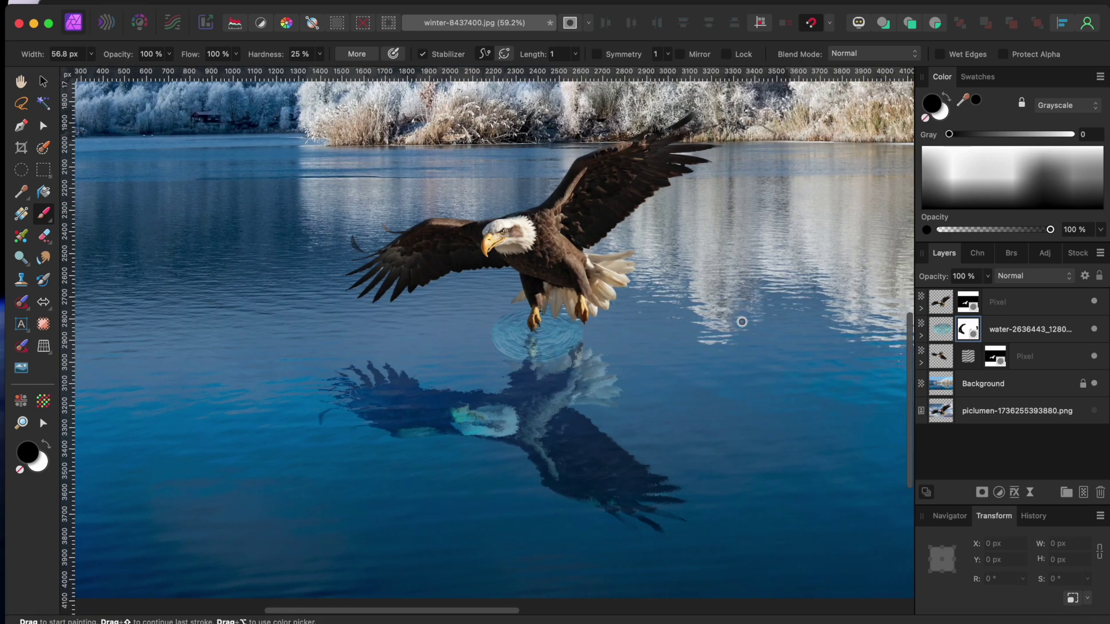
# - Re-warp the ripple in perspective, widening its bottom corners and lowering its top corners
pyautogui.click(1027, 334)
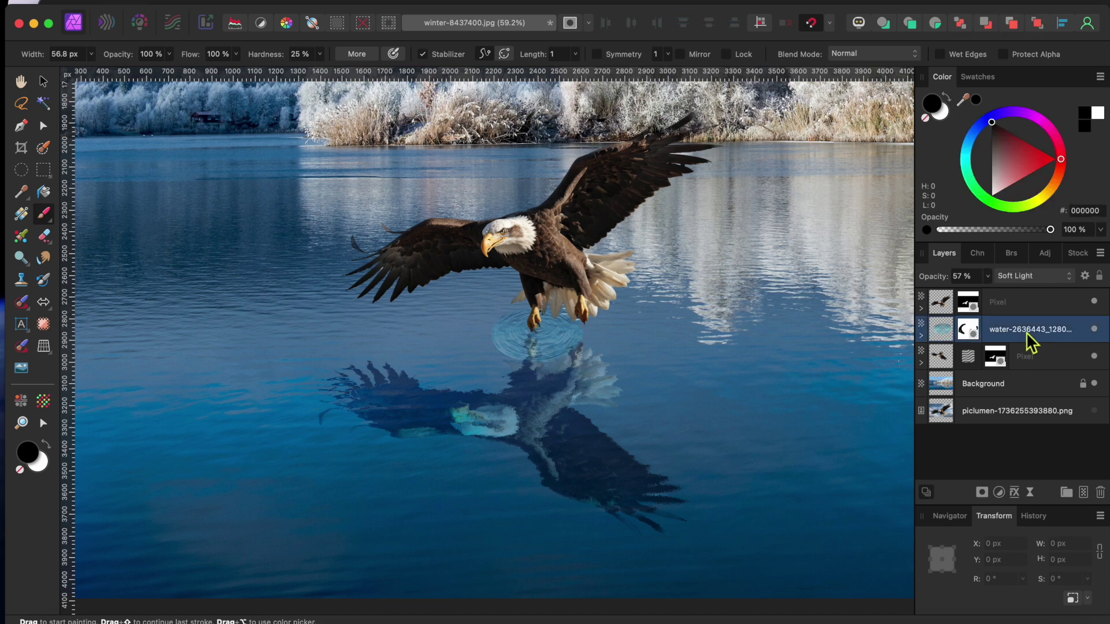
pyautogui.click(45, 347)
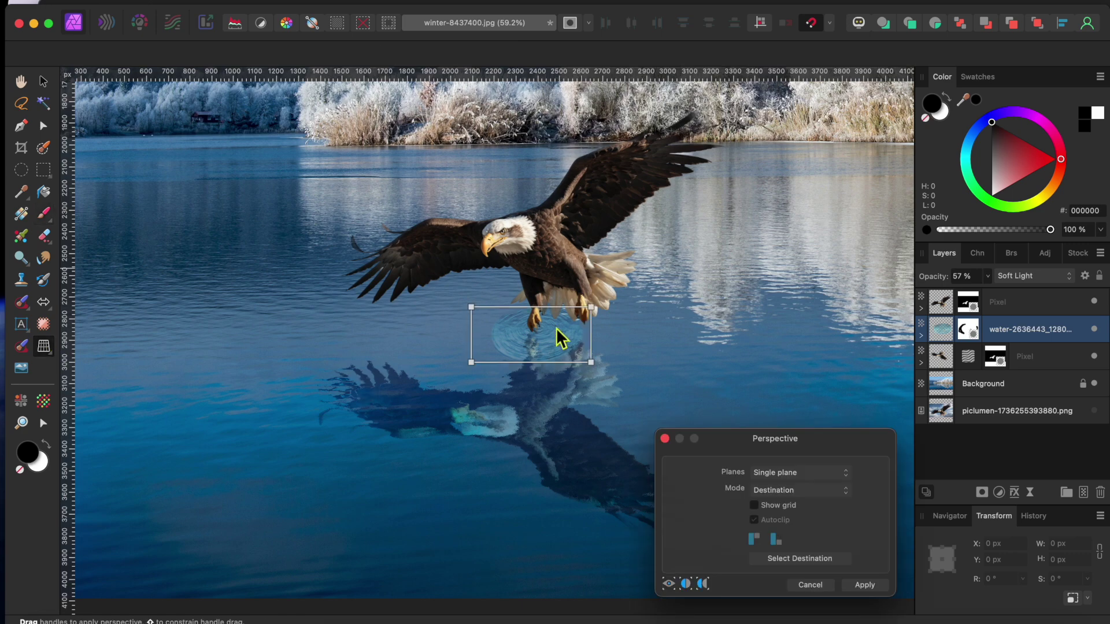
pyautogui.click(473, 361)
pyautogui.moveTo(471, 361); pyautogui.dragTo(466, 357)
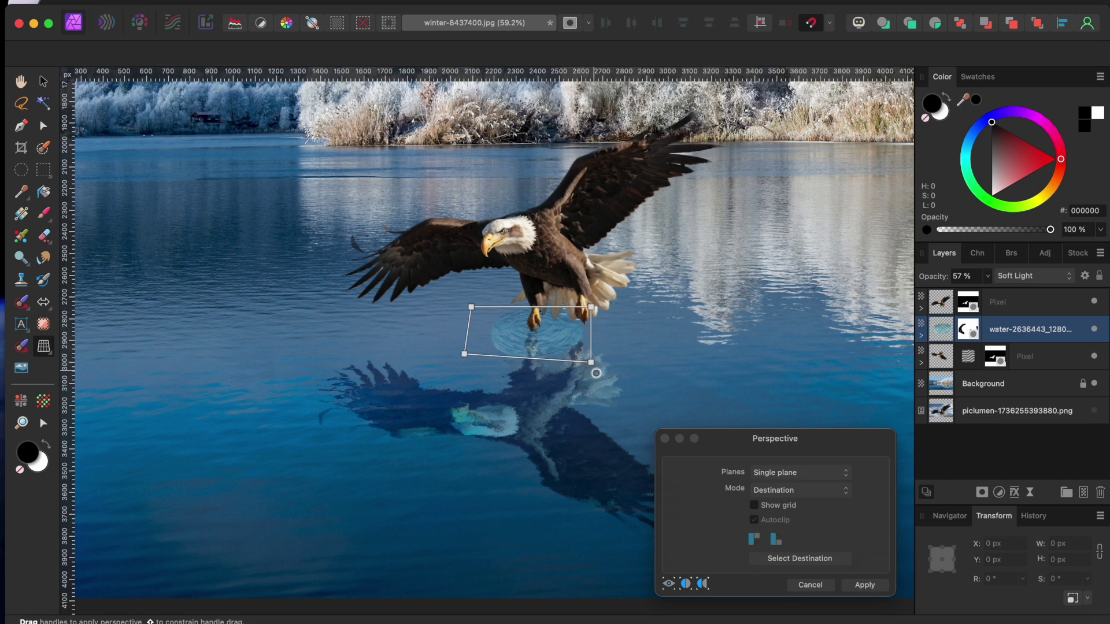
pyautogui.moveTo(592, 363); pyautogui.dragTo(600, 360)
pyautogui.moveTo(474, 311); pyautogui.dragTo(492, 318)
pyautogui.moveTo(591, 307); pyautogui.dragTo(592, 317)
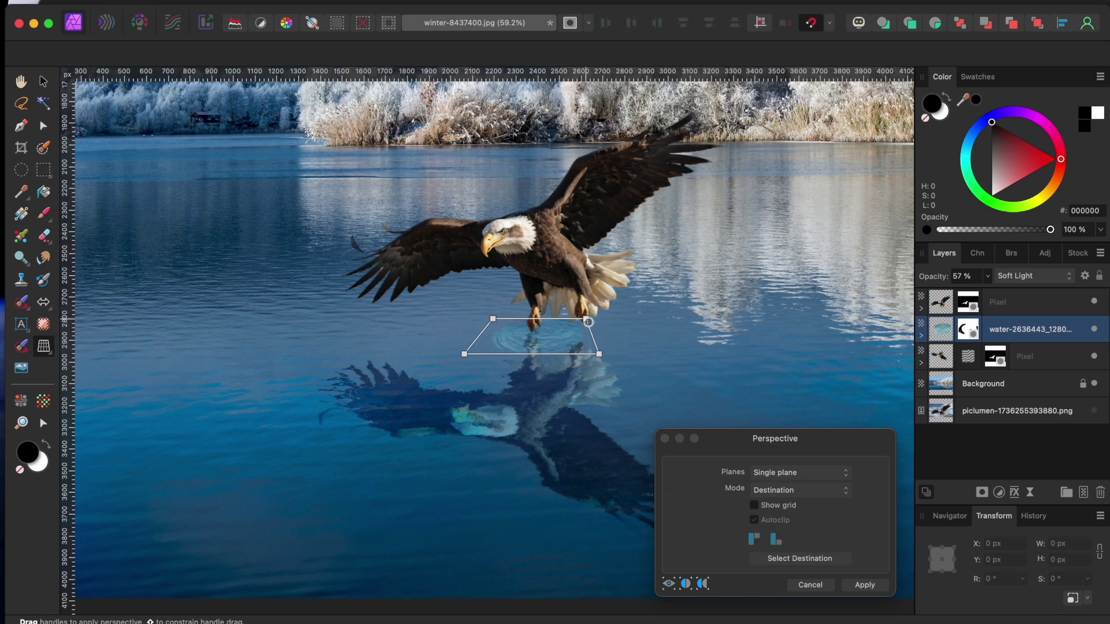
pyautogui.click(870, 586)
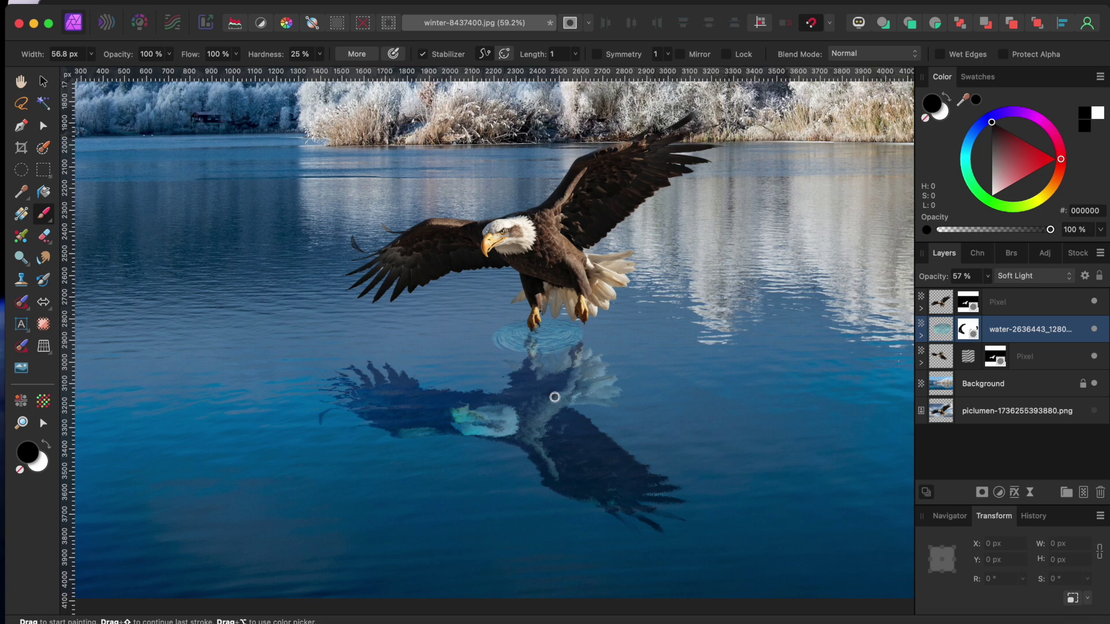
# - Add a Brightness and Contrast adjustment clipped to the water layer with brightness at -54%
pyautogui.scroll(-3, 554, 397)
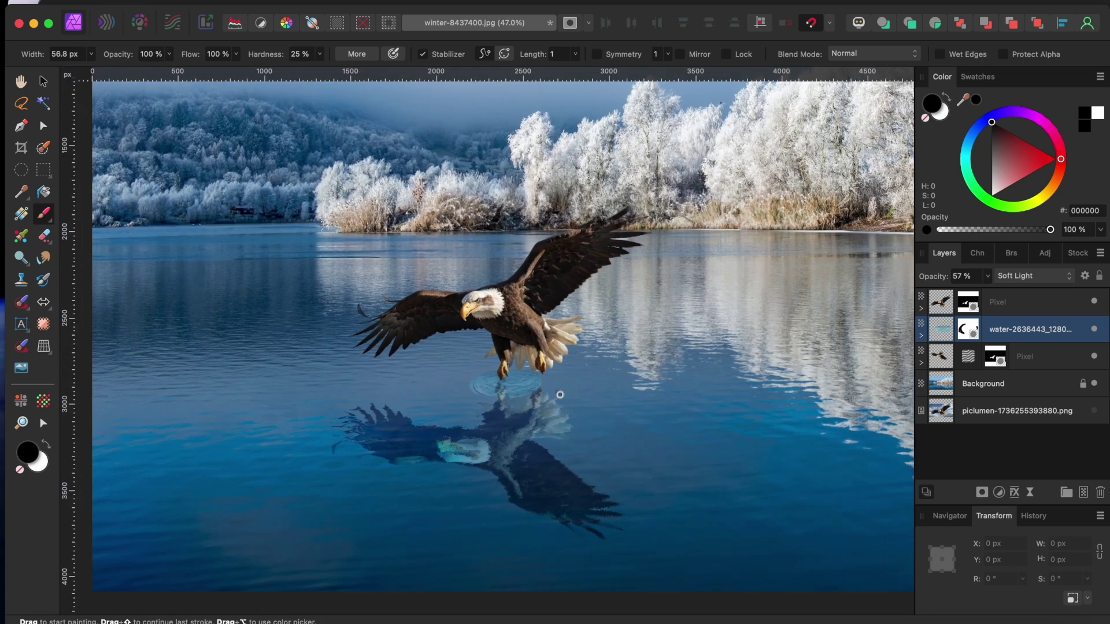
pyautogui.scroll(6, 560, 395)
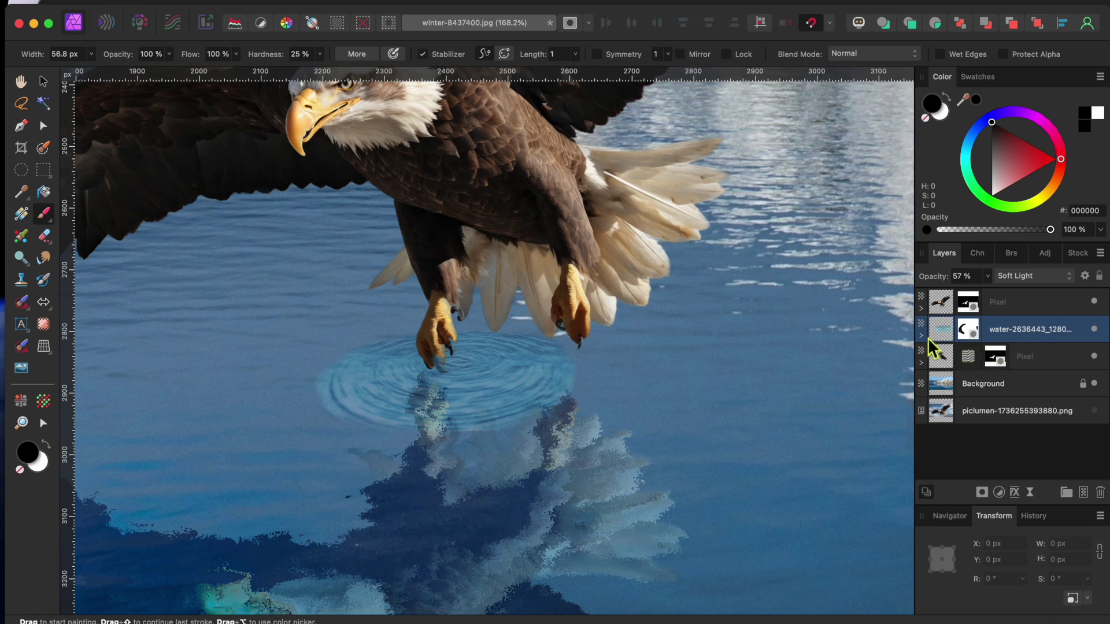
pyautogui.click(998, 493)
pyautogui.click(1015, 582)
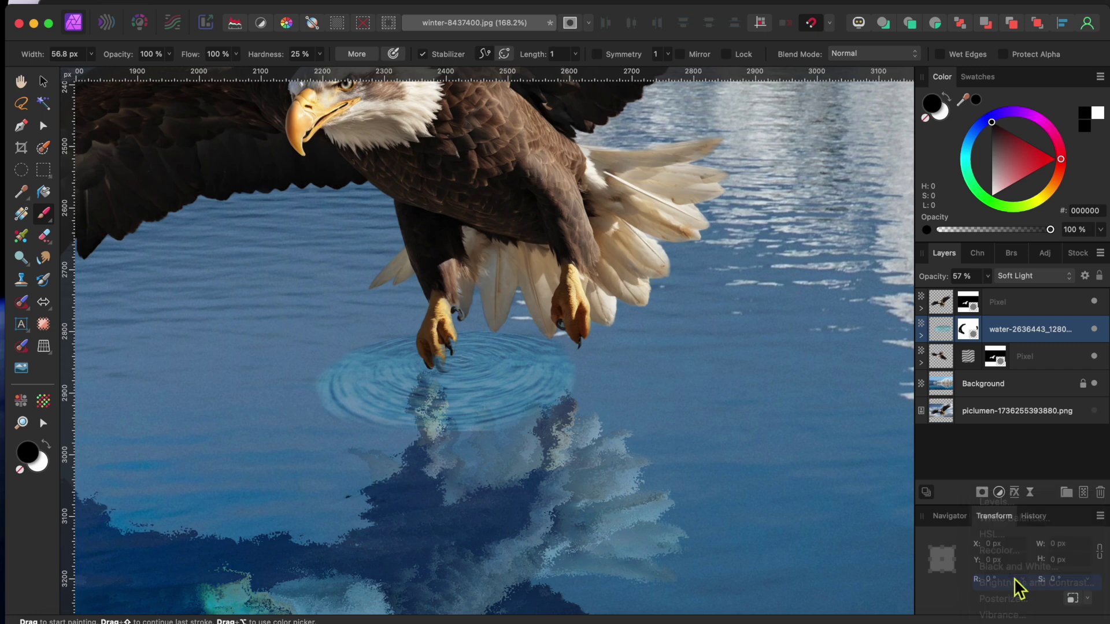
pyautogui.moveTo(1009, 340); pyautogui.dragTo(1021, 359)
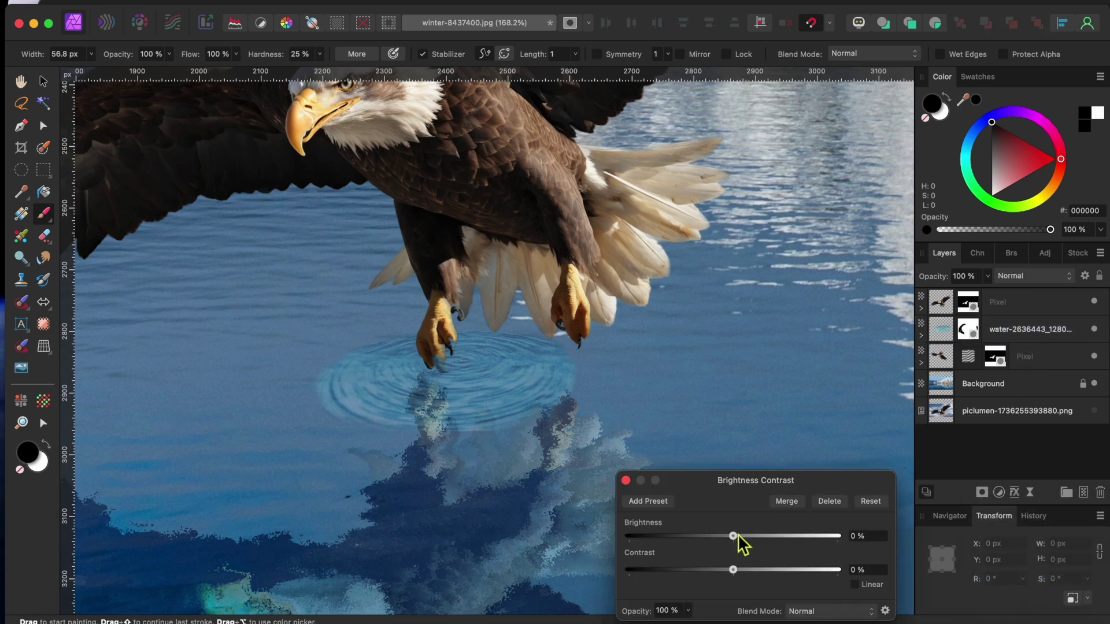
pyautogui.moveTo(692, 551); pyautogui.dragTo(685, 551)
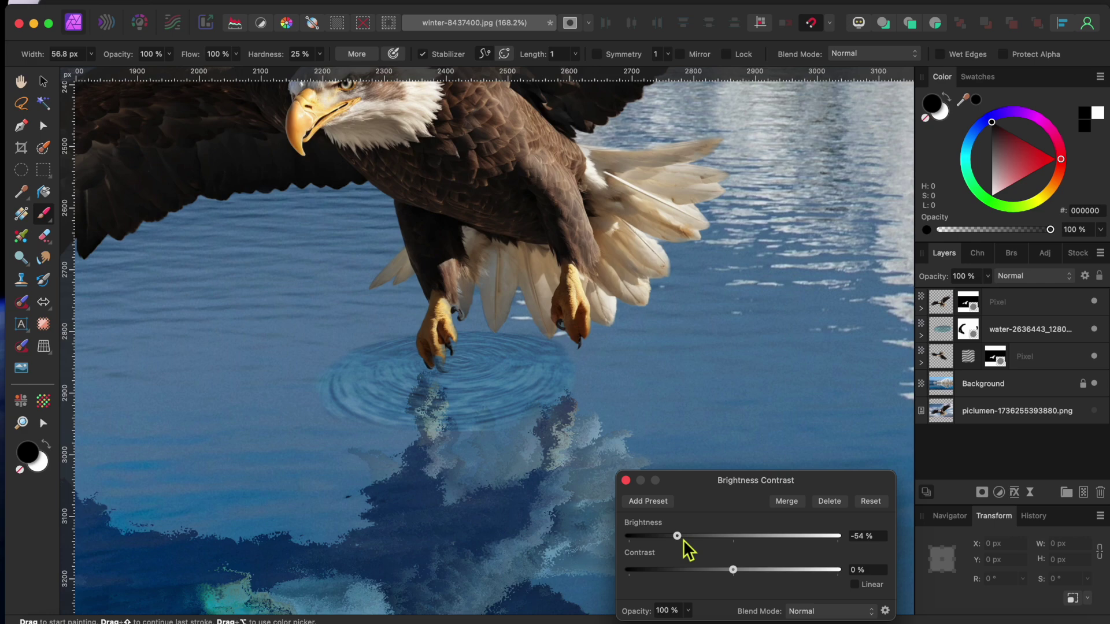
pyautogui.click(626, 480)
pyautogui.press('super+0')
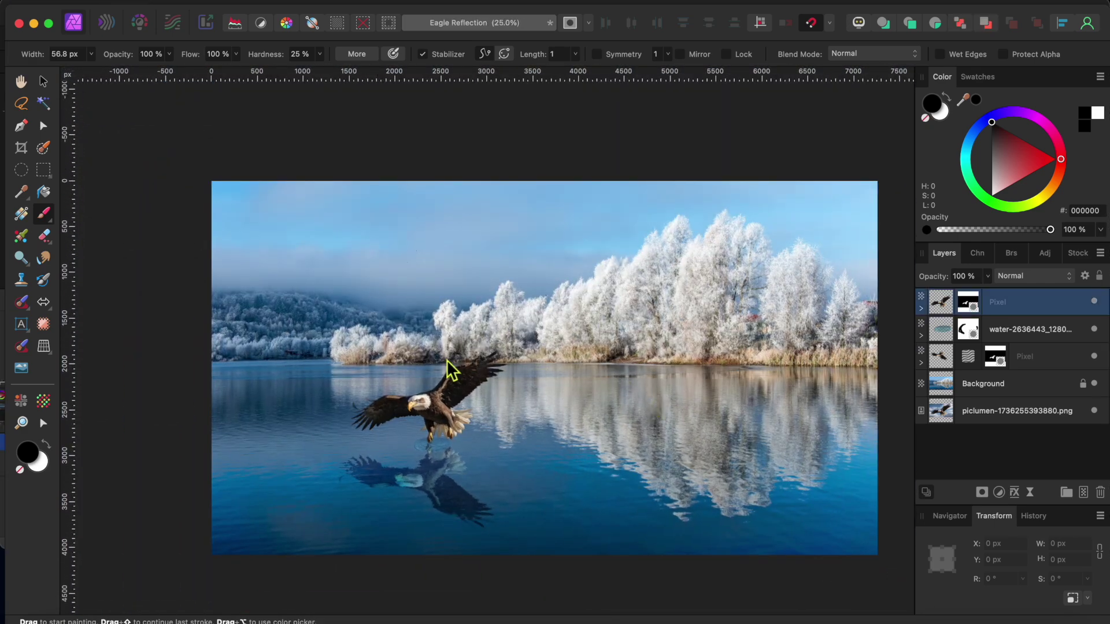
# - Zoom to the wing tip and set up a smaller white brush, undoing a stray stroke
pyautogui.scroll(10, 505, 366)
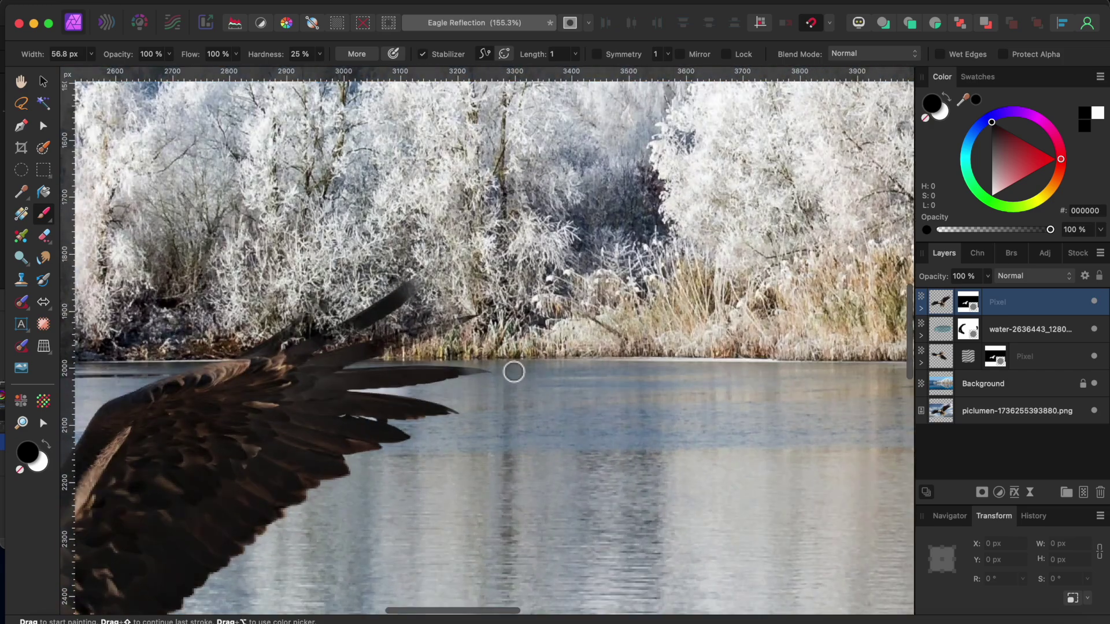
pyautogui.hscroll(-5, 193, 341)
pyautogui.scroll(-2, 193, 341)
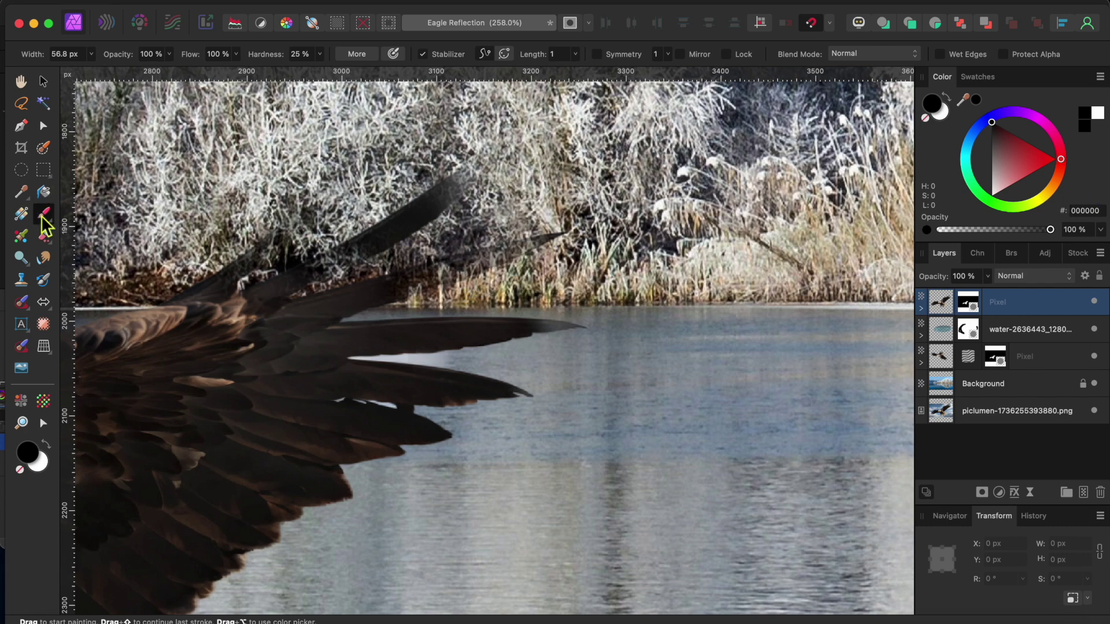
pyautogui.click(939, 111)
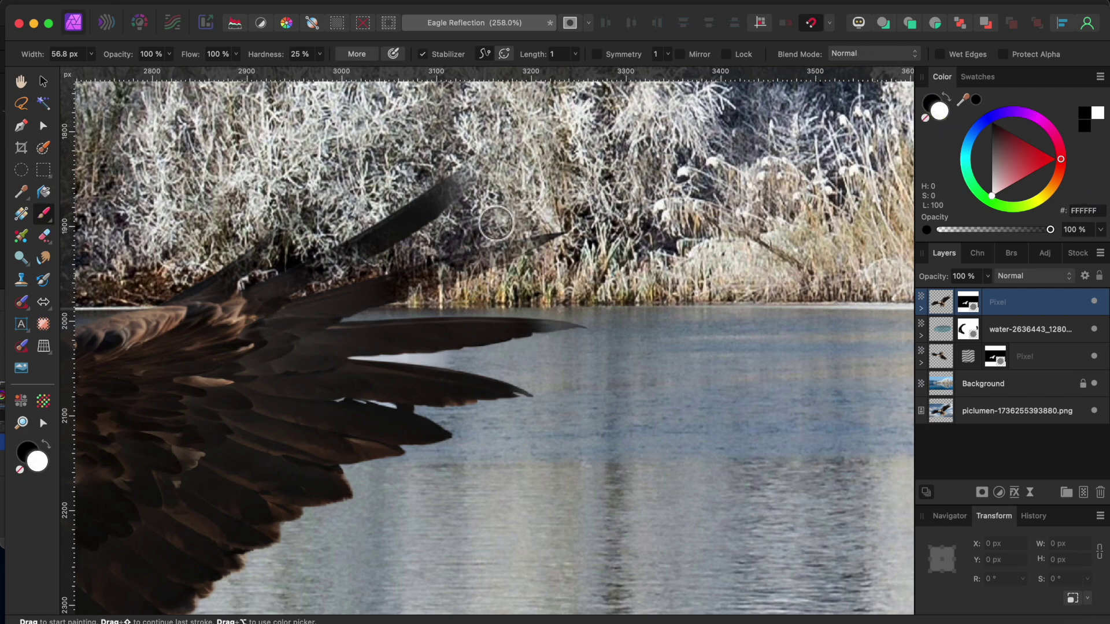
pyautogui.press('[')
pyautogui.press('[')
pyautogui.press('[')
pyautogui.press('[')
pyautogui.moveTo(321, 272); pyautogui.dragTo(382, 239)
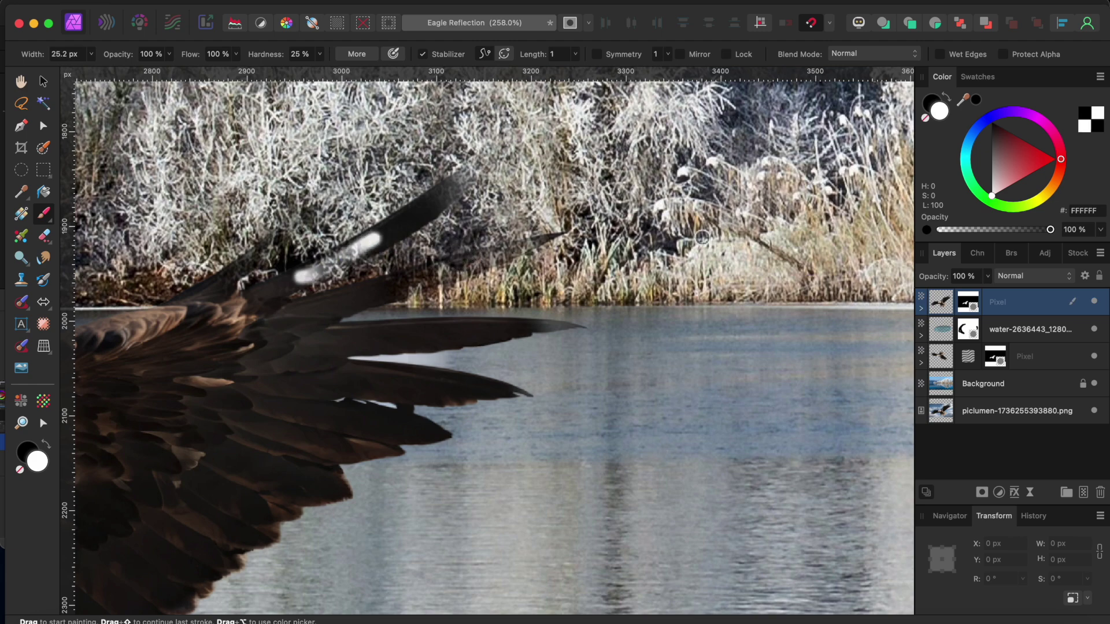
pyautogui.press('super+z')
# - Paint white on the eagle layer's mask to restore the upper wing's feather tips
pyautogui.click(972, 301)
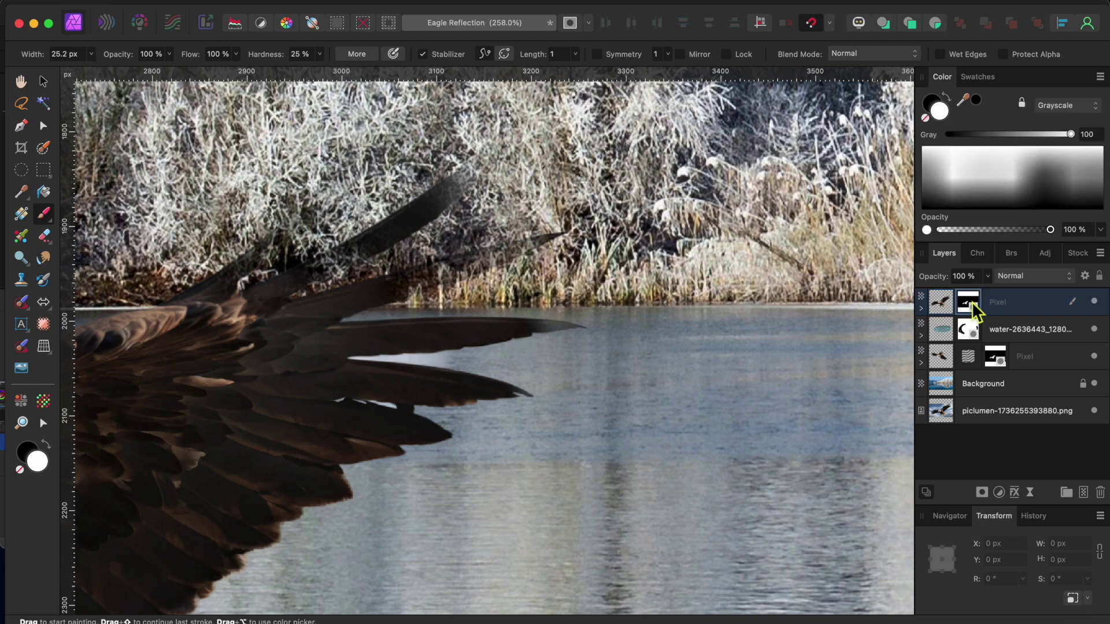
pyautogui.moveTo(324, 269)
pyautogui.mouseDown()
pyautogui.moveTo(272, 295)
pyautogui.moveTo(356, 239)
pyautogui.moveTo(302, 270)
pyautogui.mouseUp()
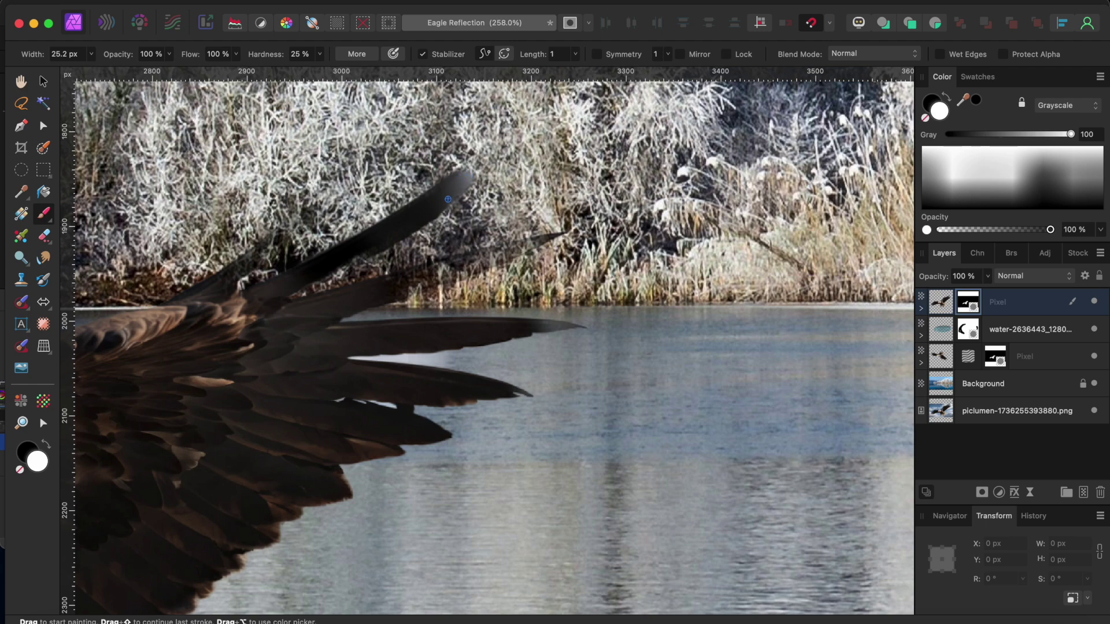
pyautogui.moveTo(233, 278)
pyautogui.mouseDown()
pyautogui.moveTo(263, 245)
pyautogui.moveTo(254, 252)
pyautogui.mouseUp()
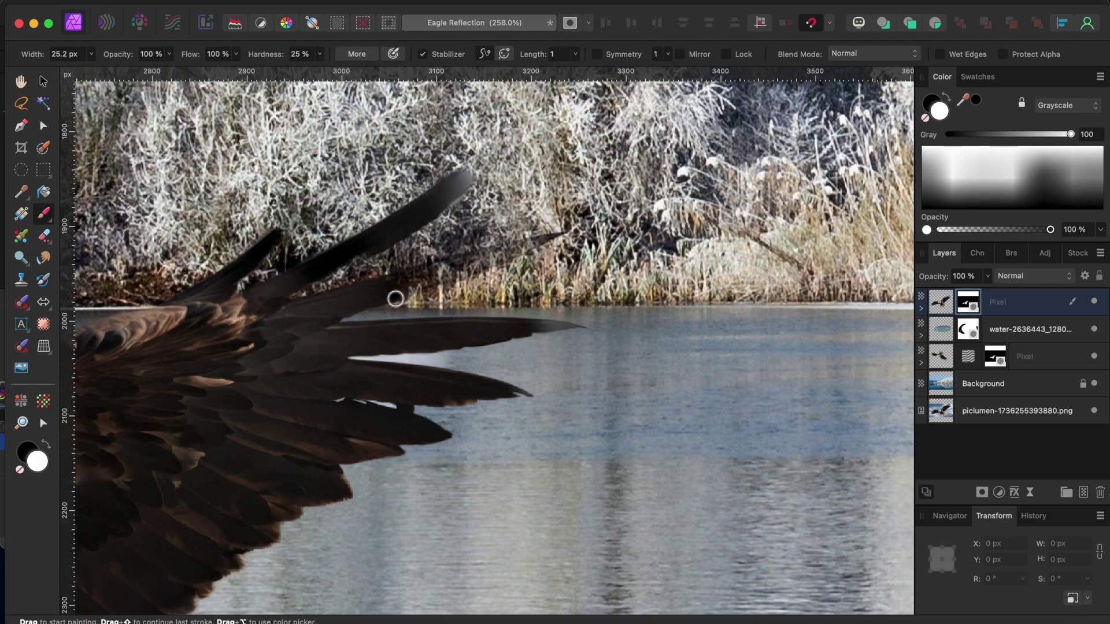
pyautogui.moveTo(384, 292); pyautogui.dragTo(466, 256)
pyautogui.moveTo(381, 284); pyautogui.dragTo(530, 243)
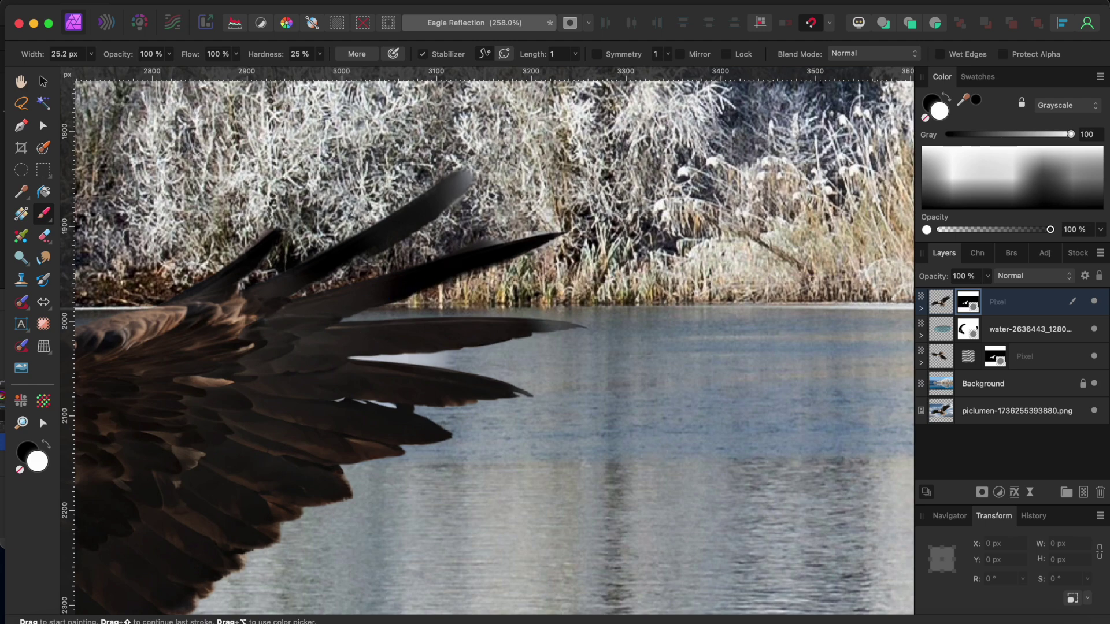
pyautogui.moveTo(534, 323); pyautogui.dragTo(572, 325)
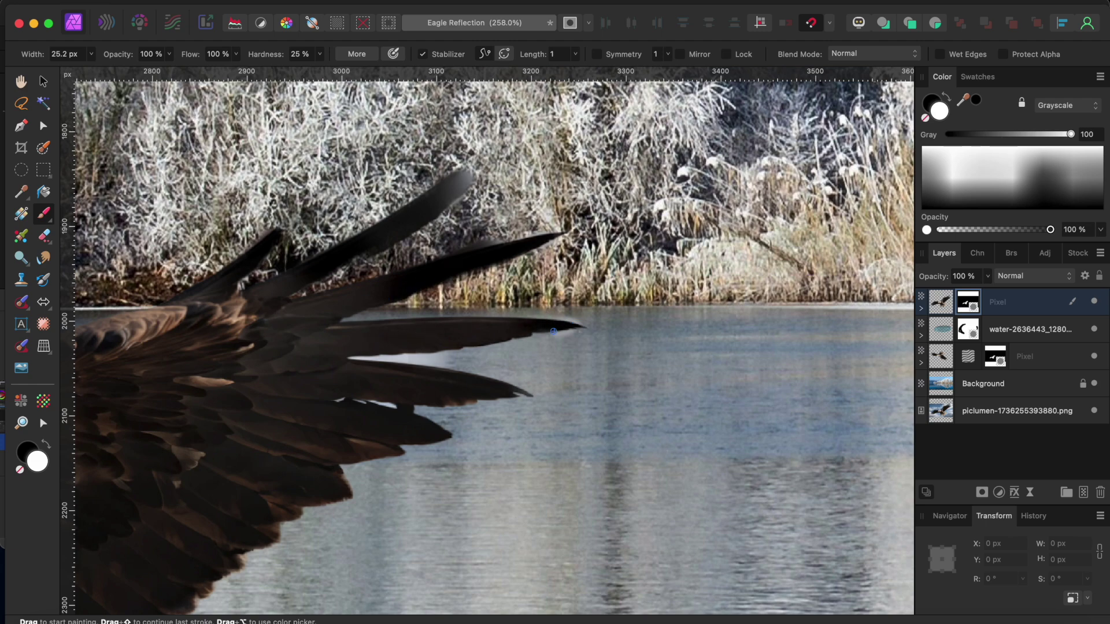